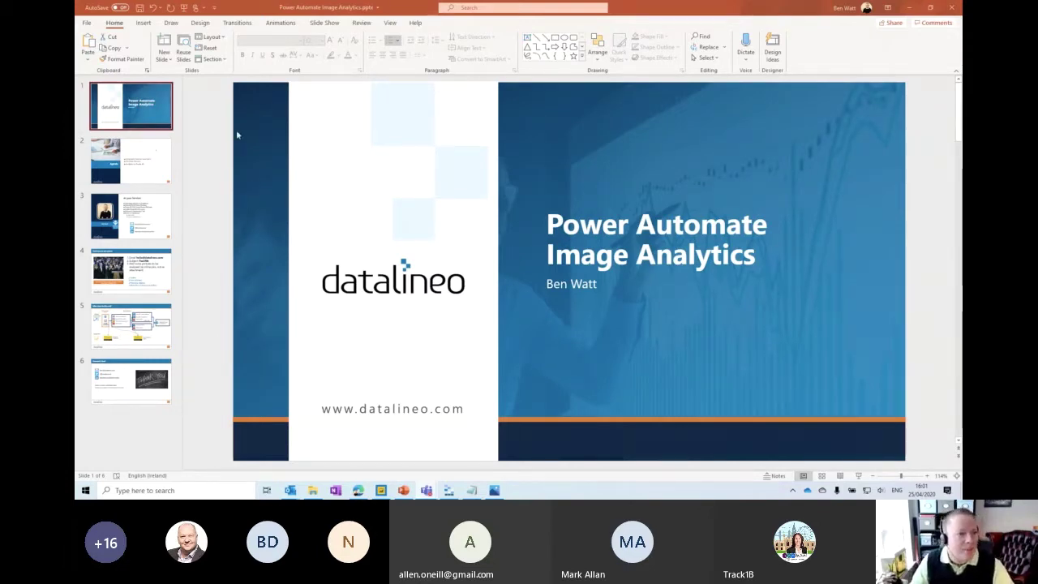
Step: Go to slide 2, the Agenda slide with its three bullet points
click(153, 152)
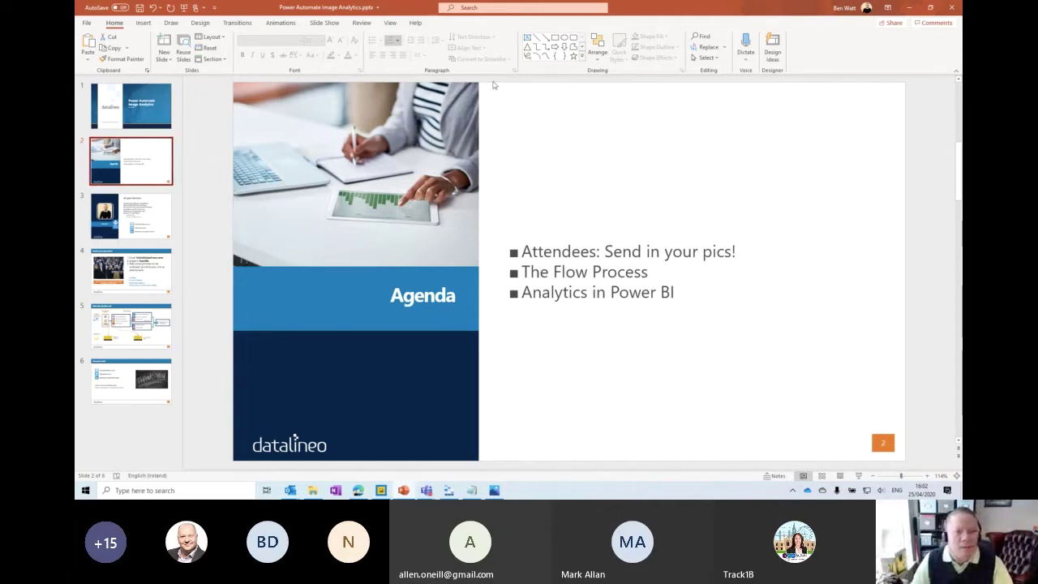
Step: Show slide 3, the 'At your Service!' presenter introduction slide
click(159, 209)
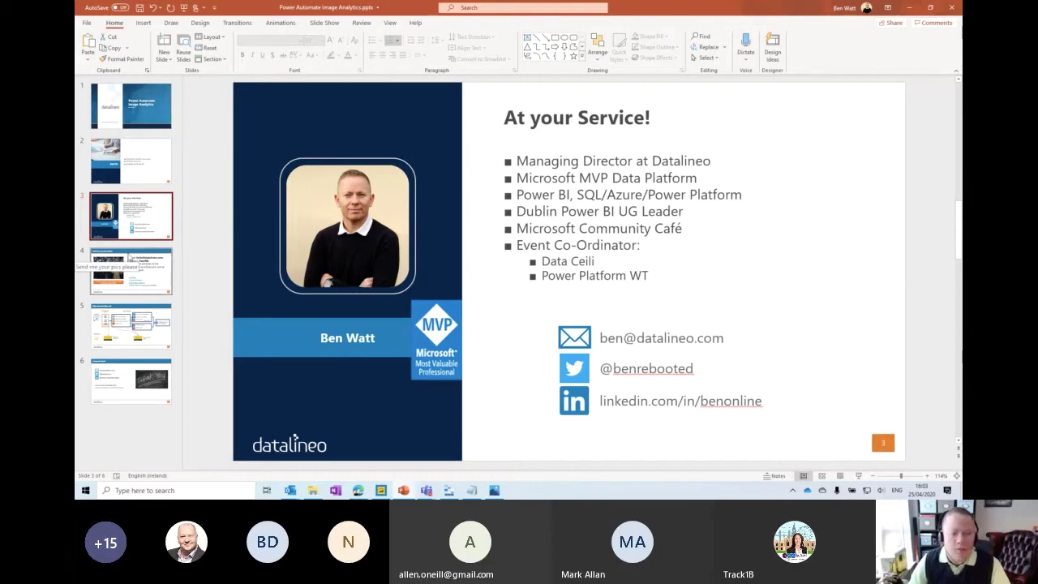
Step: Present slide 4, 'Send me your pics please', then bring the browser window forward
click(122, 257)
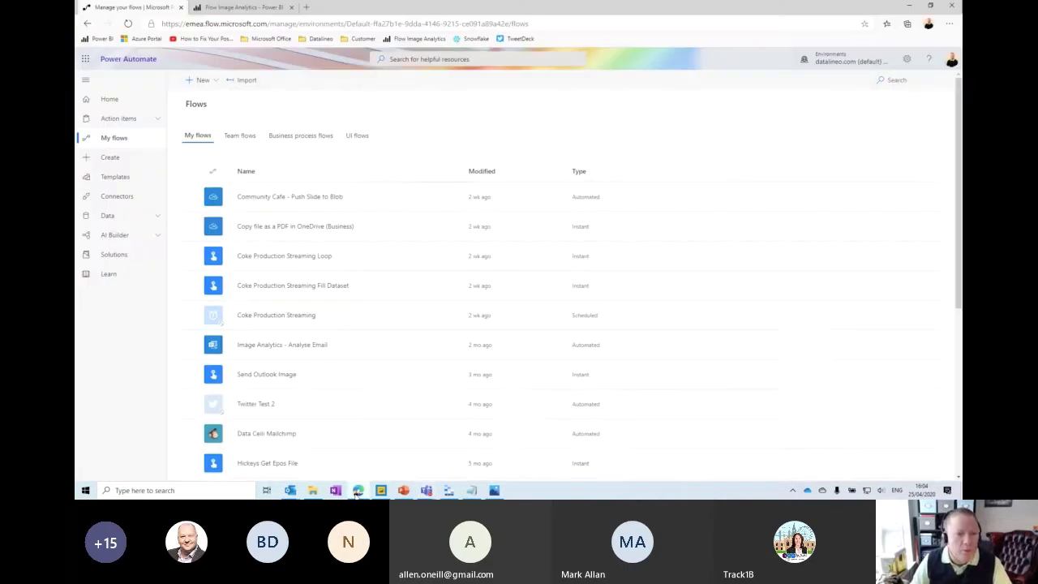
click(357, 491)
Step: Show the Flow Image Analytics dashboard totalling 4 emails, 8 images and 6.02 MB
click(245, 7)
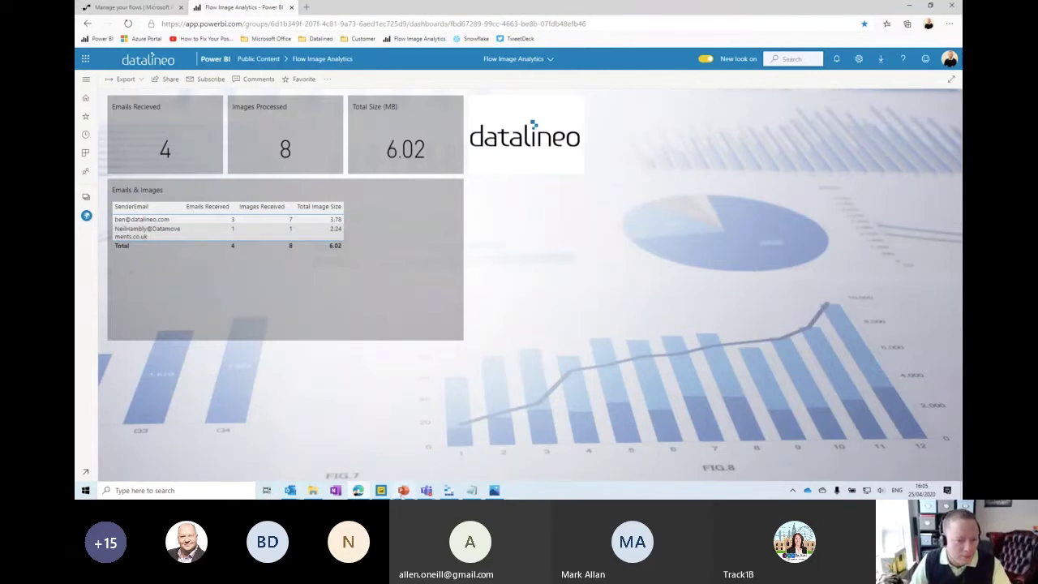
mouse_move(403, 492)
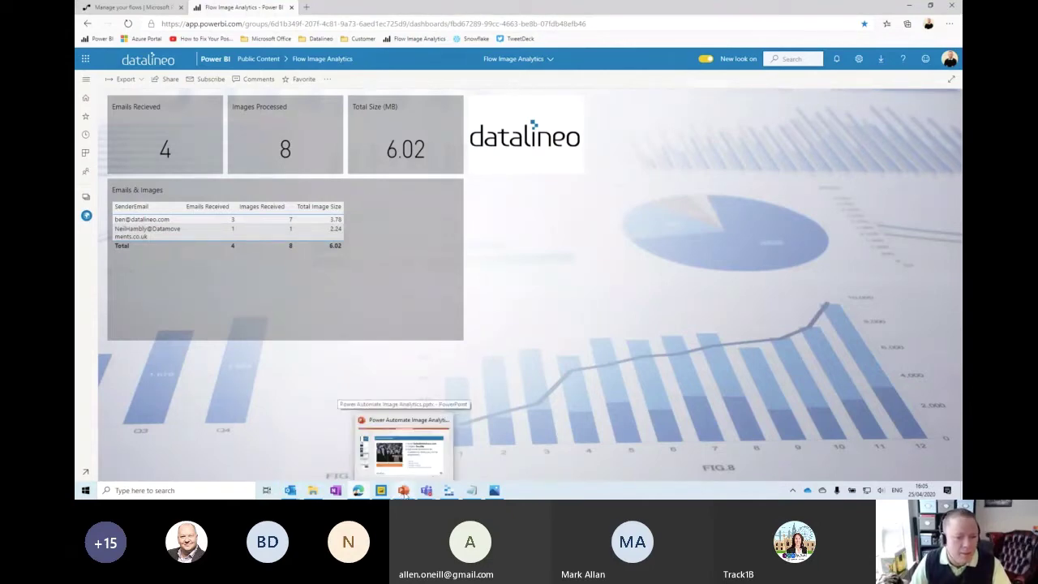
Step: Return to PowerPoint and show slide 5, 'What does the Flow do?'
click(403, 492)
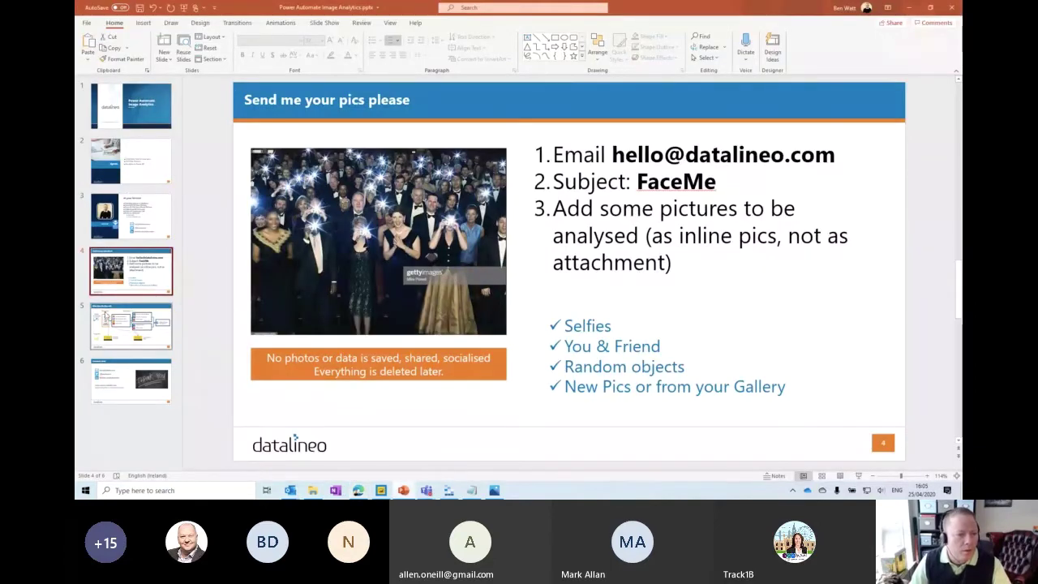
click(106, 316)
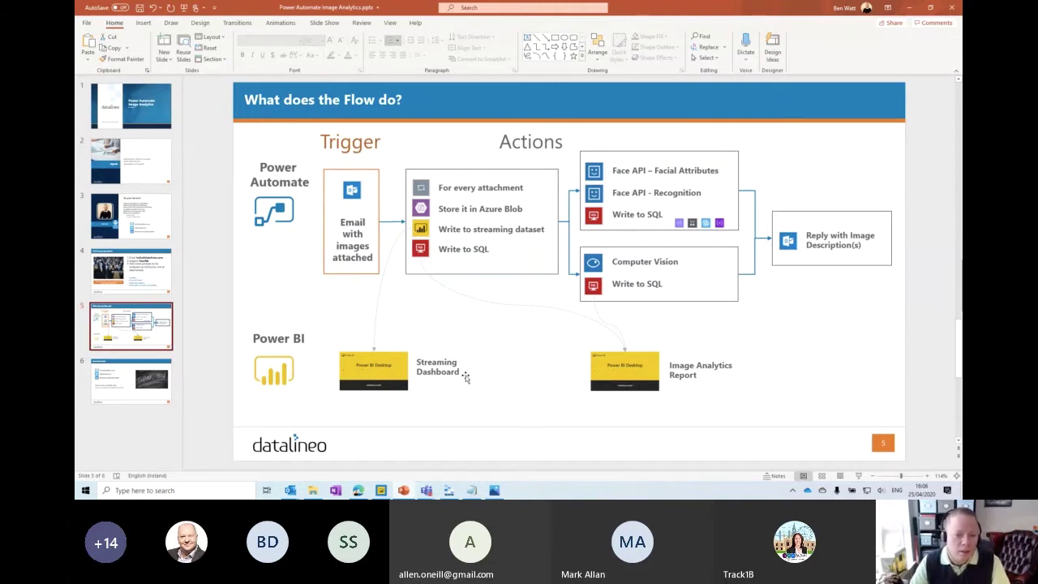
Step: Check the dashboard's updated 8 emails, 12 images and 9.40 MB, then return to slide 5
click(357, 491)
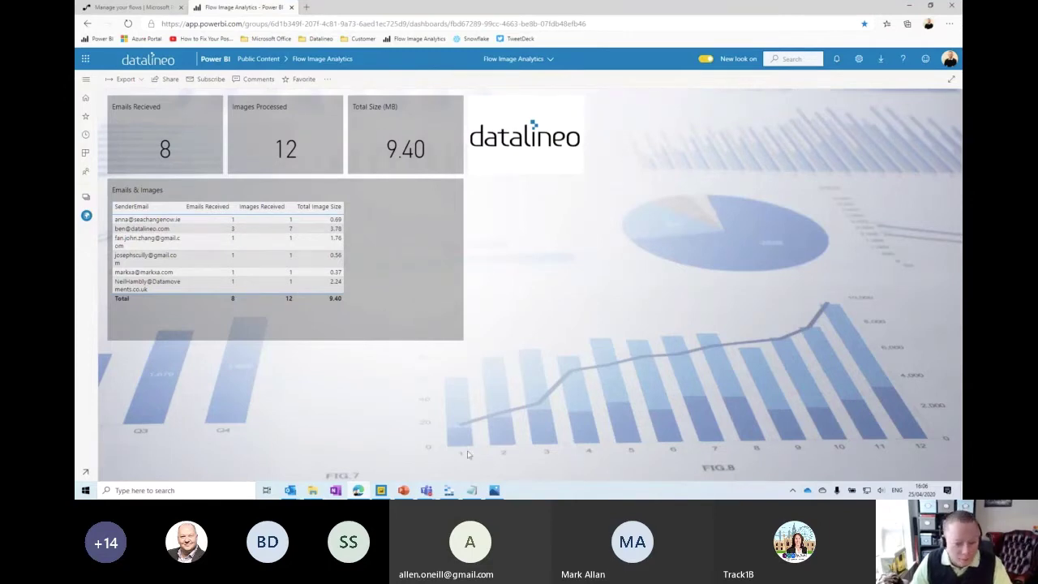
mouse_move(403, 491)
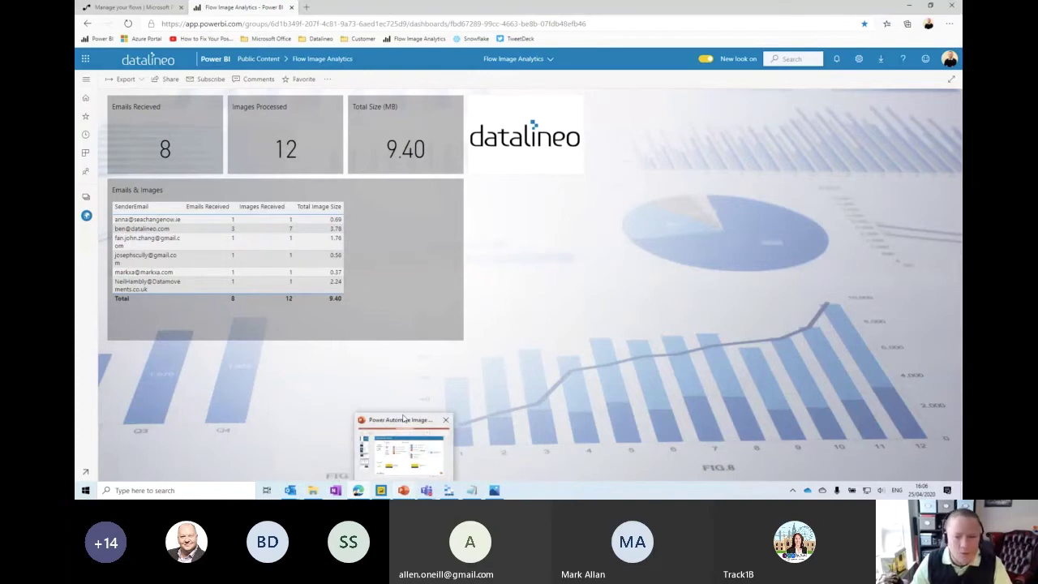
click(403, 437)
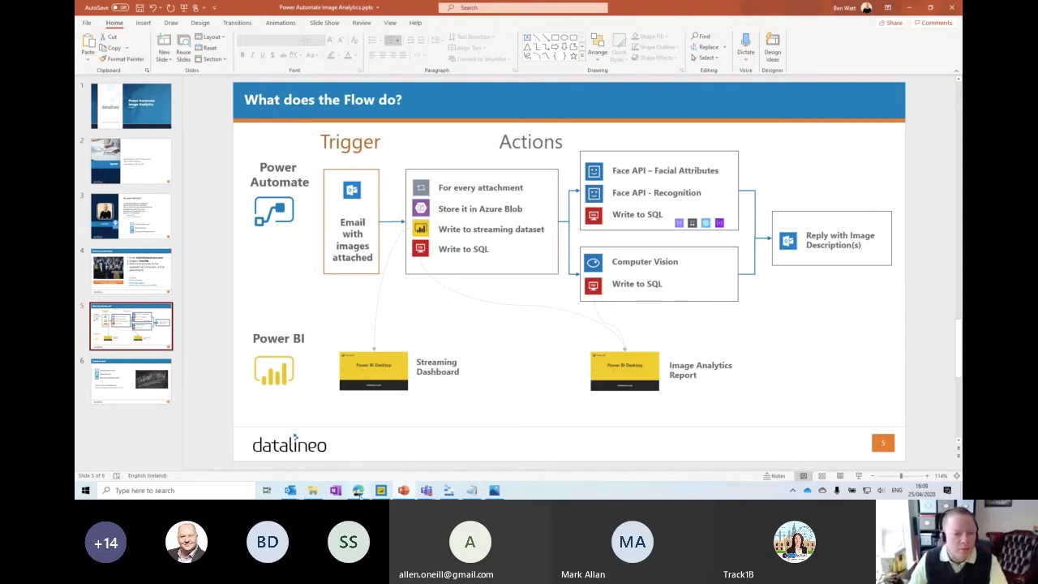
Step: Switch to the browser's Manage your flows tab and scroll the My flows list
click(359, 490)
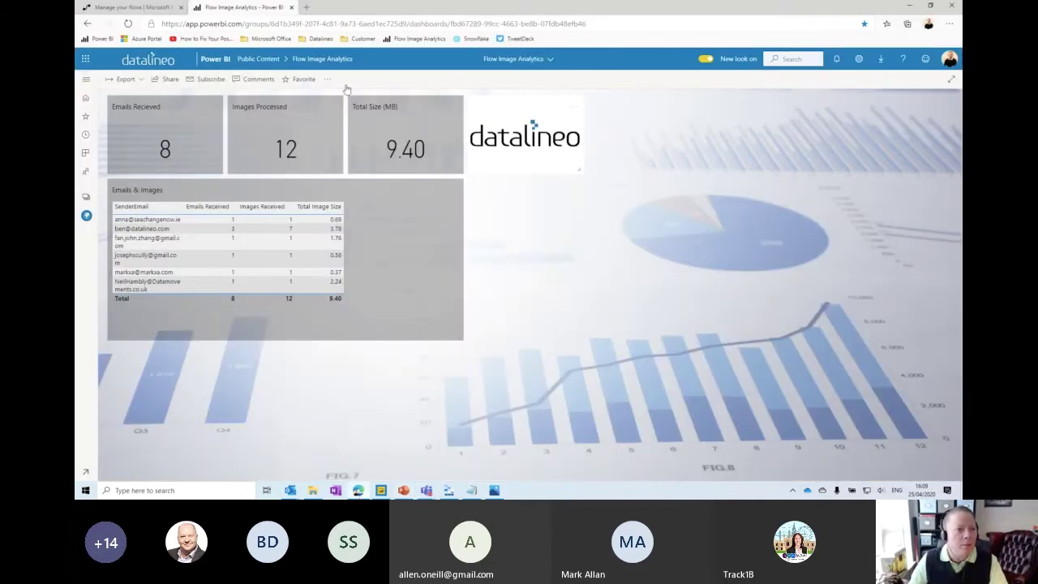
click(113, 11)
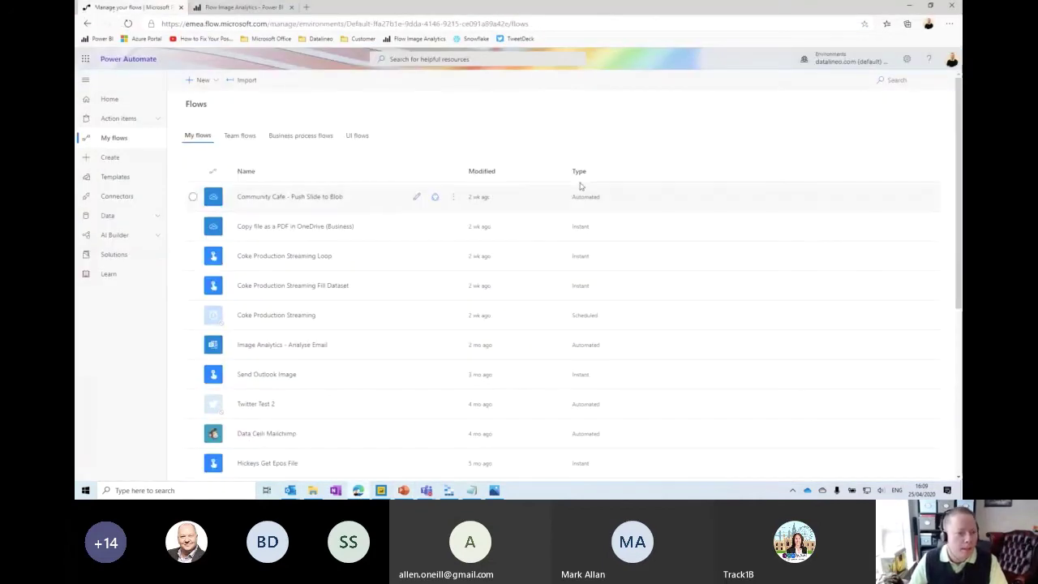
scroll(405, 316, down, 1)
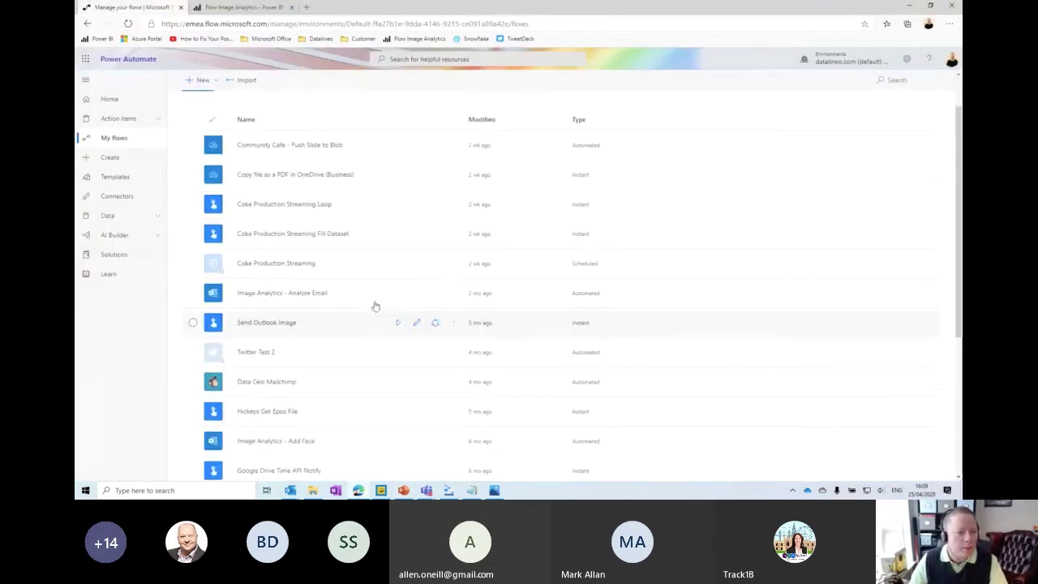
Step: Open the Image Analytics - Analyse Email flow and scroll through its details and Runs list
click(263, 285)
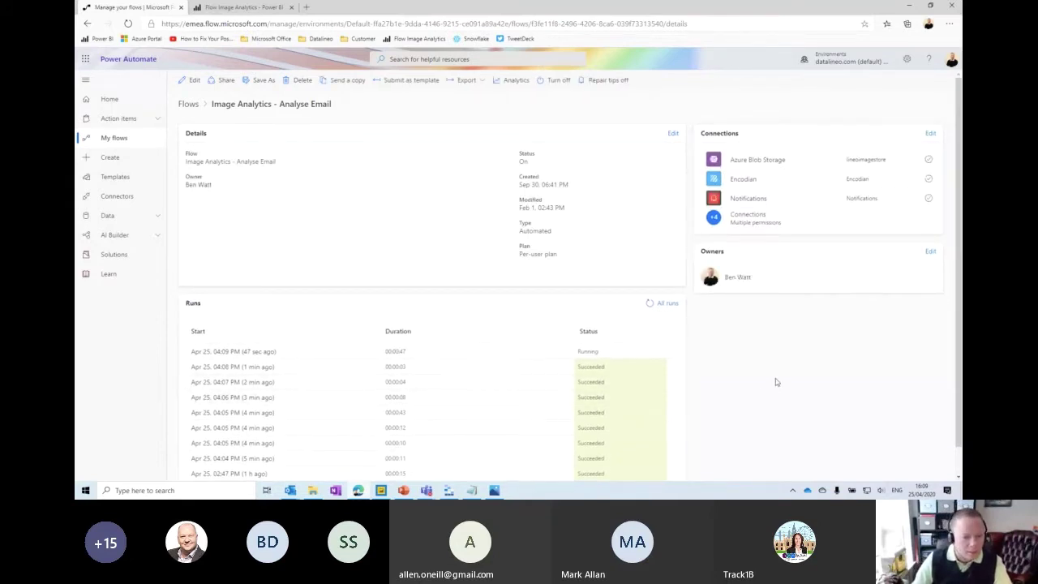
scroll(775, 382, down, 1)
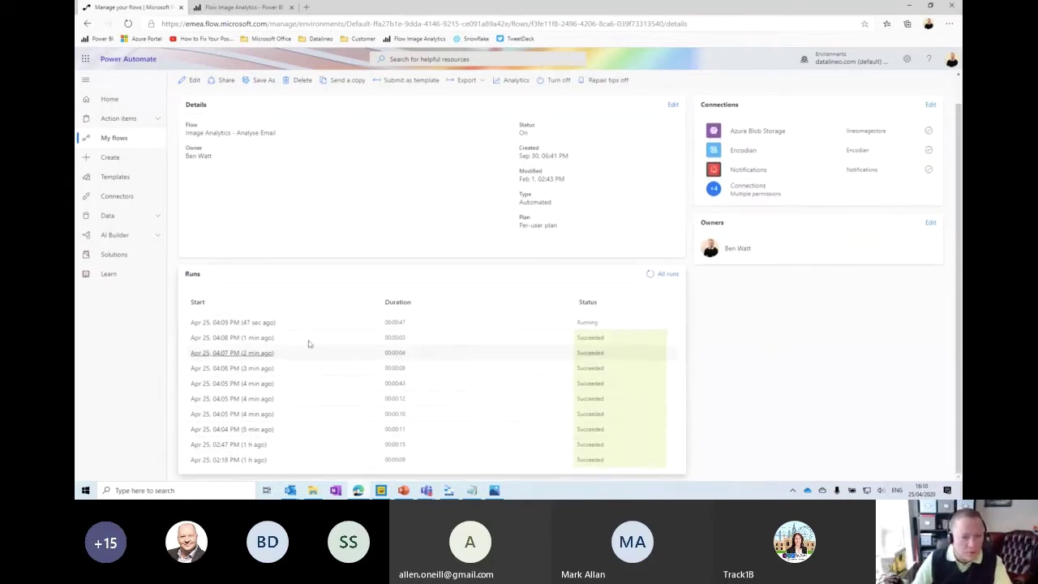
scroll(783, 329, up, 1)
Step: Edit the flow and scroll from FaceMe email arrives to Delete the Email from Inbox, then back up
click(191, 82)
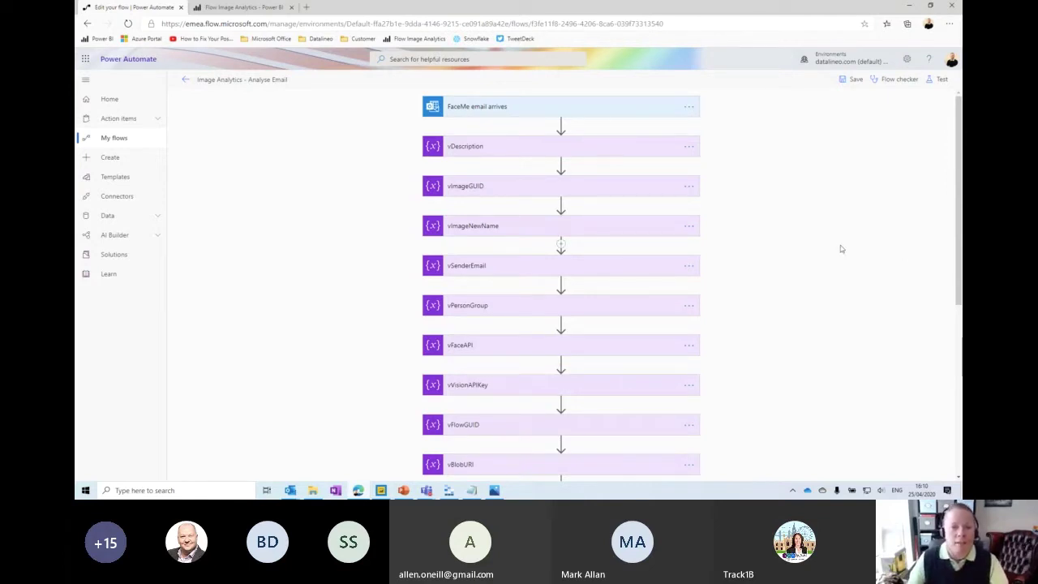
scroll(840, 252, down, 2)
scroll(841, 253, down, 3)
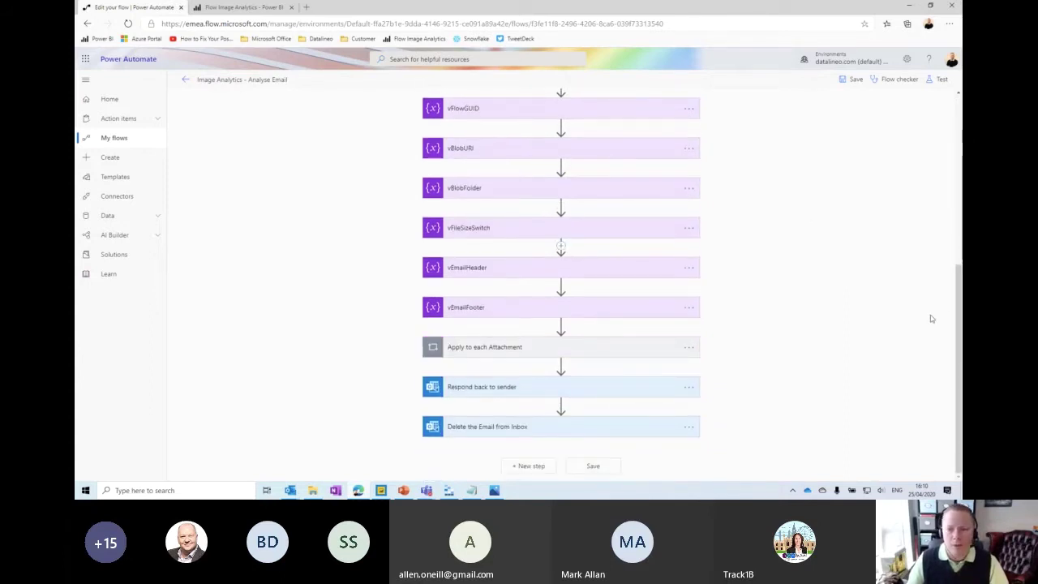
drag(956, 300, 952, 109)
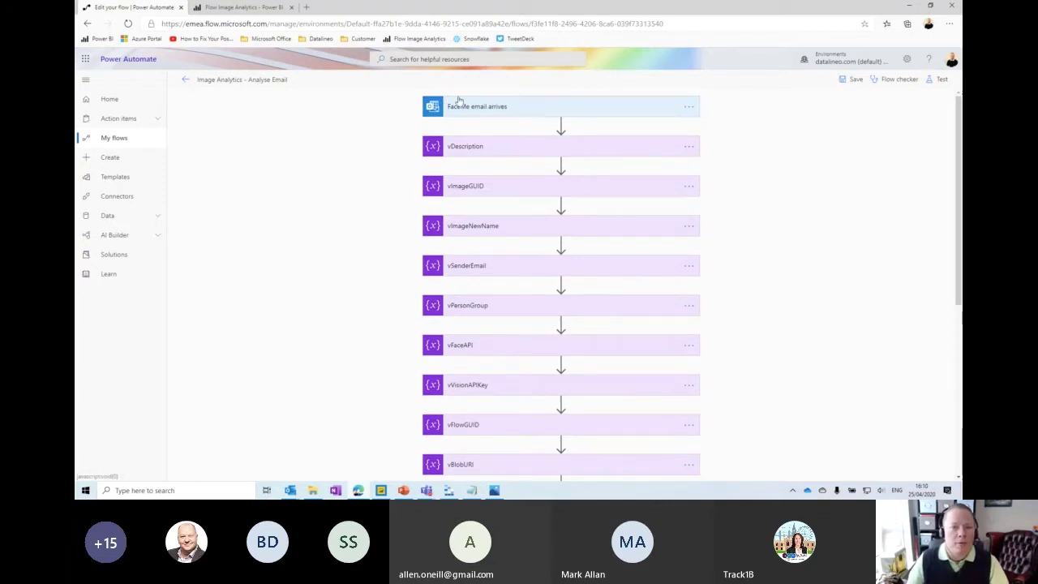
Step: Expand the FaceMe email arrives trigger showing the Inbox folder and FaceMe subject filter, then scroll to the final steps
click(517, 108)
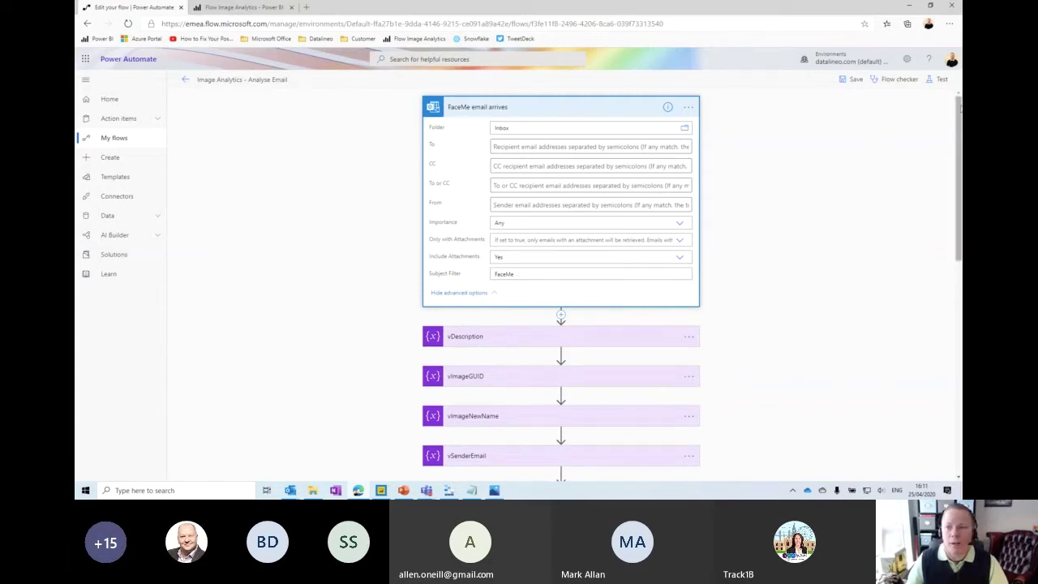
drag(960, 106, 958, 304)
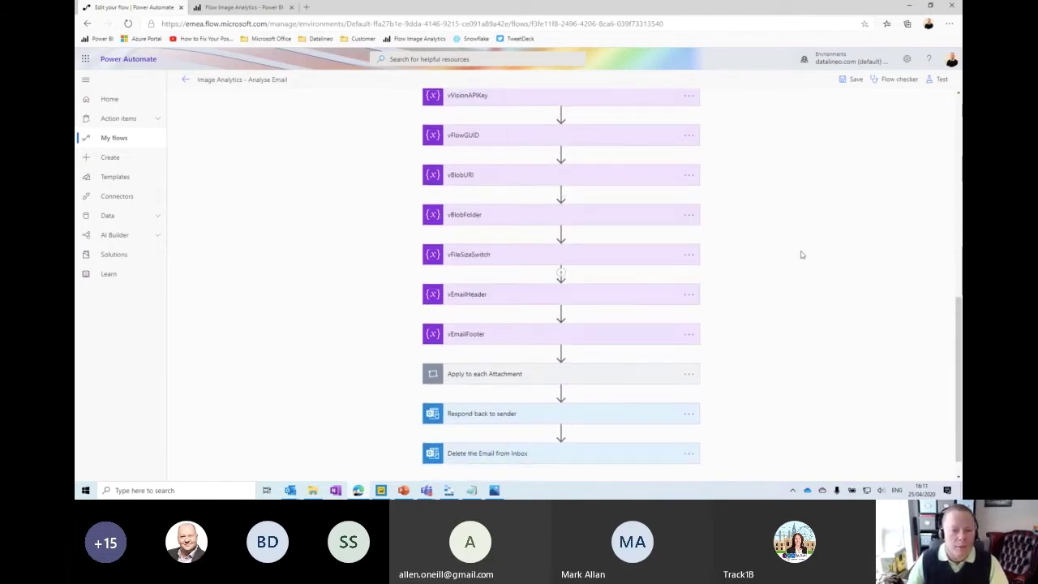
scroll(801, 253, down, 1)
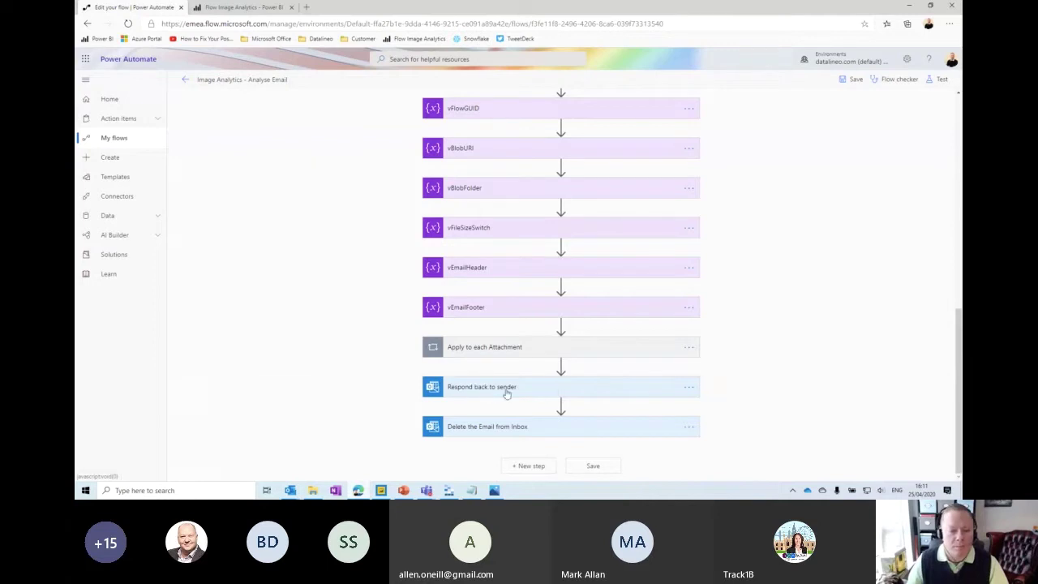
Step: Expand the Apply to each Attachment loop to show Set vImageGUID through Condition File Size Sufficient
click(487, 351)
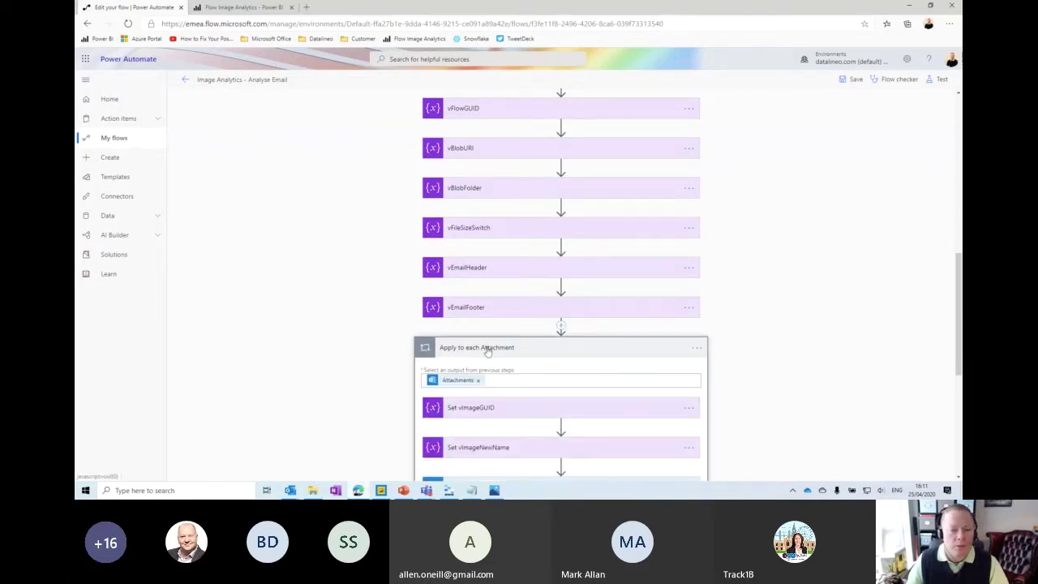
scroll(703, 358, down, 3)
scroll(703, 358, down, 3)
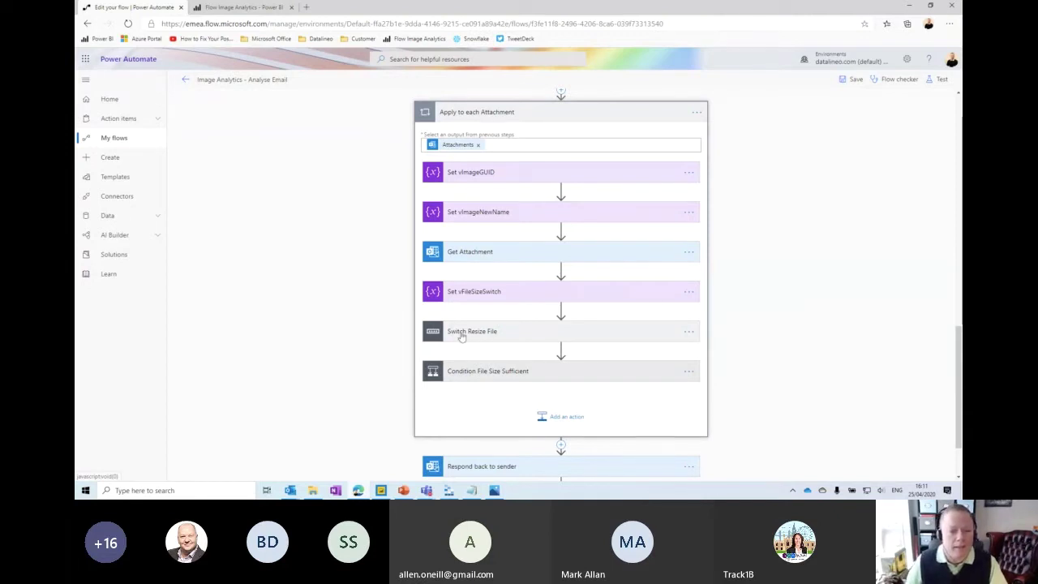
Step: Open Switch Resize File's Case Large Attachment (equals 2) branch to show Resize an image and Create blob 2
drag(460, 337, 460, 337)
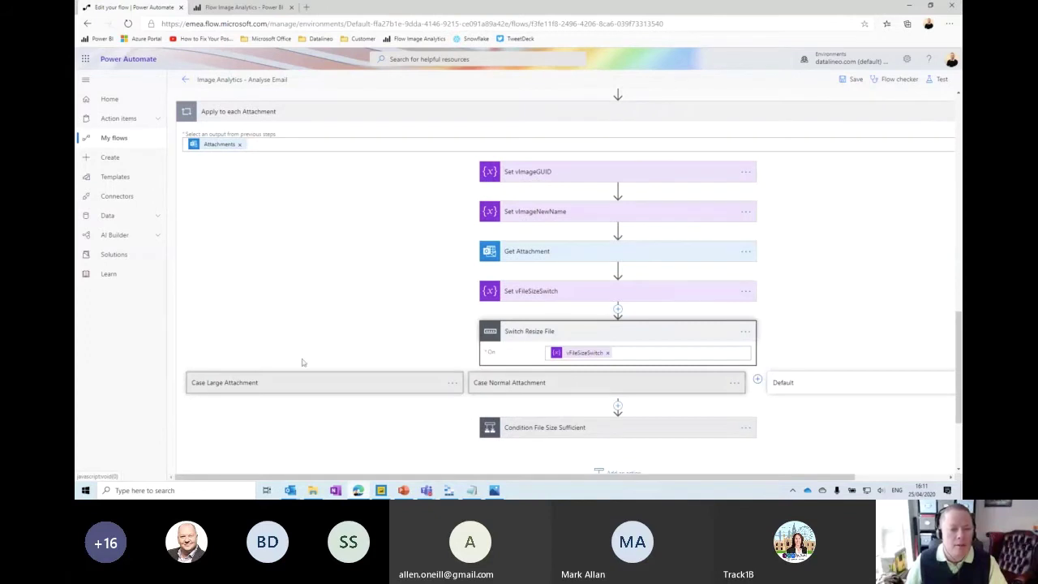
scroll(393, 328, down, 1)
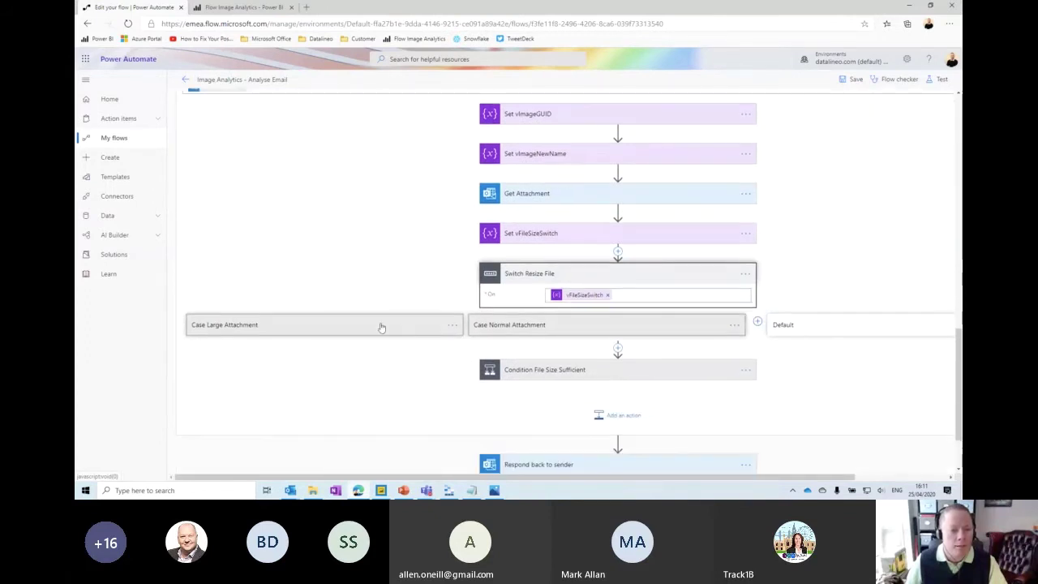
click(289, 332)
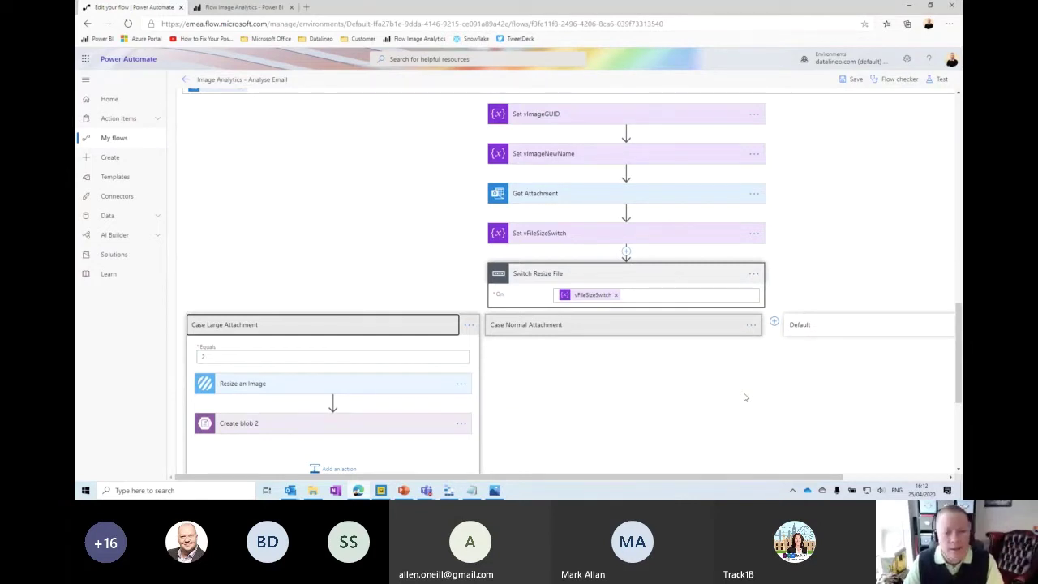
scroll(745, 397, down, 2)
scroll(574, 281, down, 1)
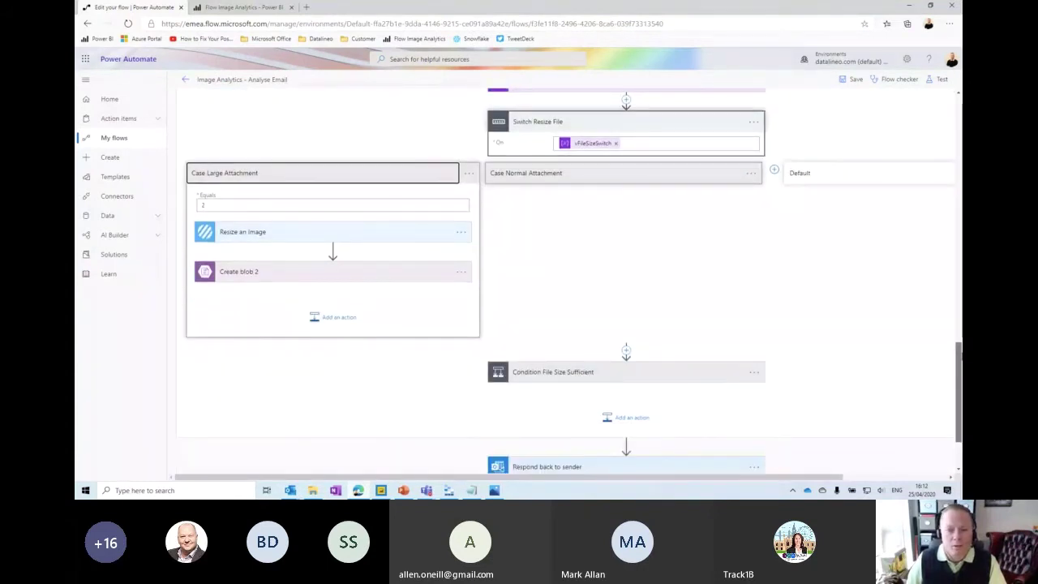
mouse_move(960, 354)
mouse_down()
mouse_move(960, 376)
mouse_move(959, 354)
mouse_up()
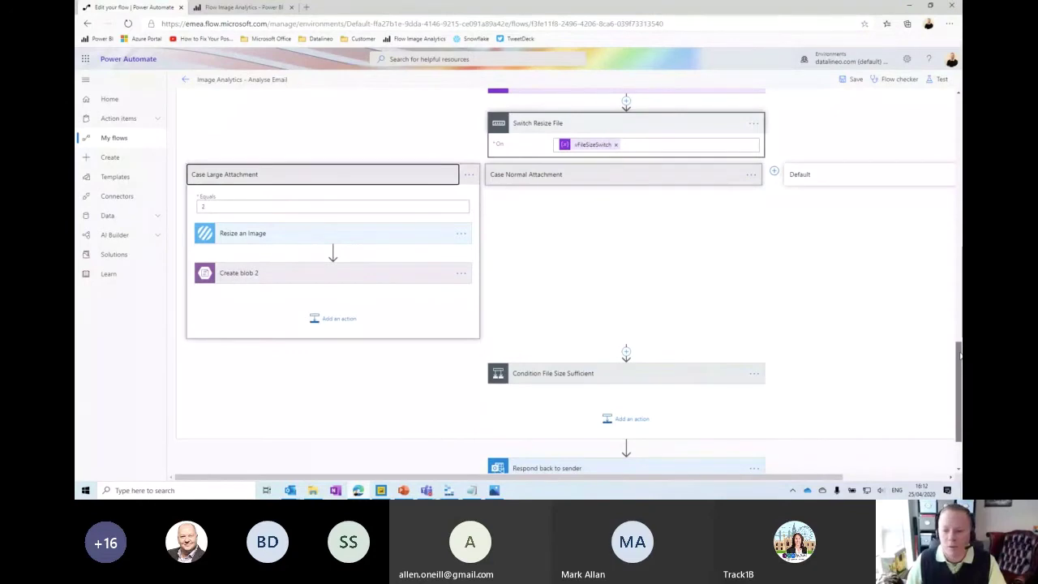
drag(960, 355, 957, 132)
Step: Exit the flow editor to the Image Analytics - Analyse Email details page with its succeeded runs
click(127, 134)
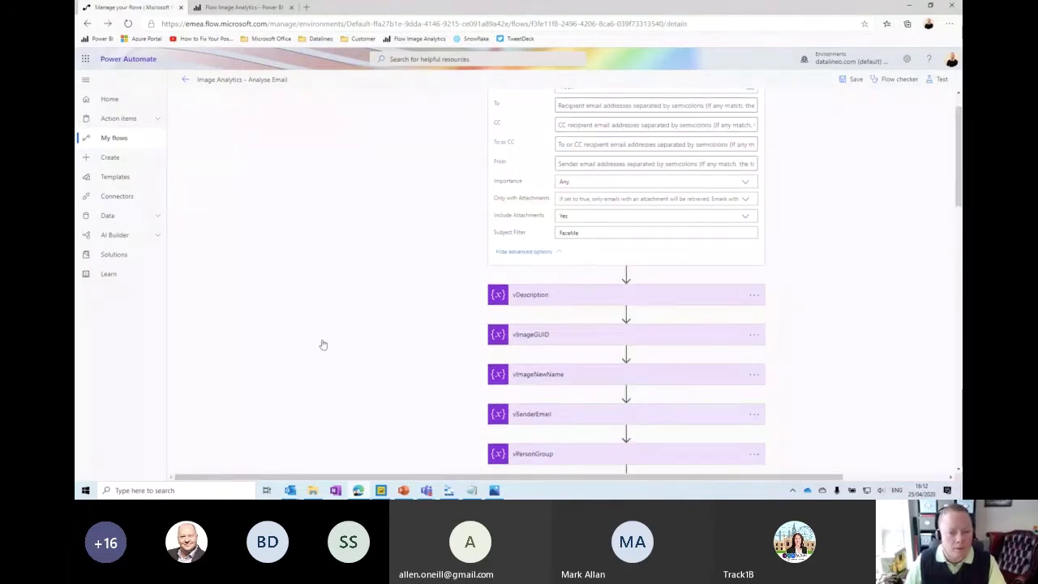
click(185, 80)
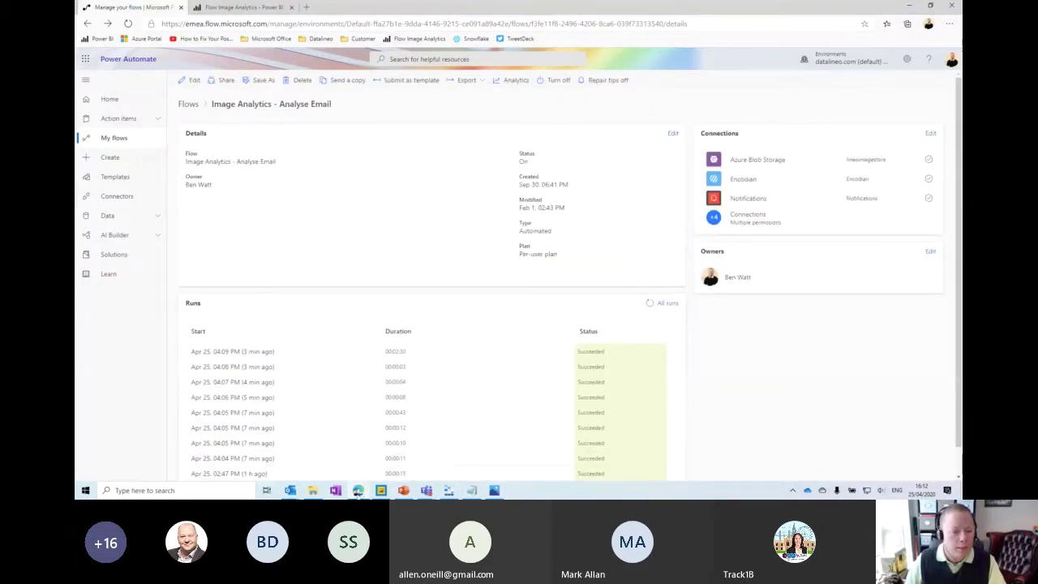
click(357, 491)
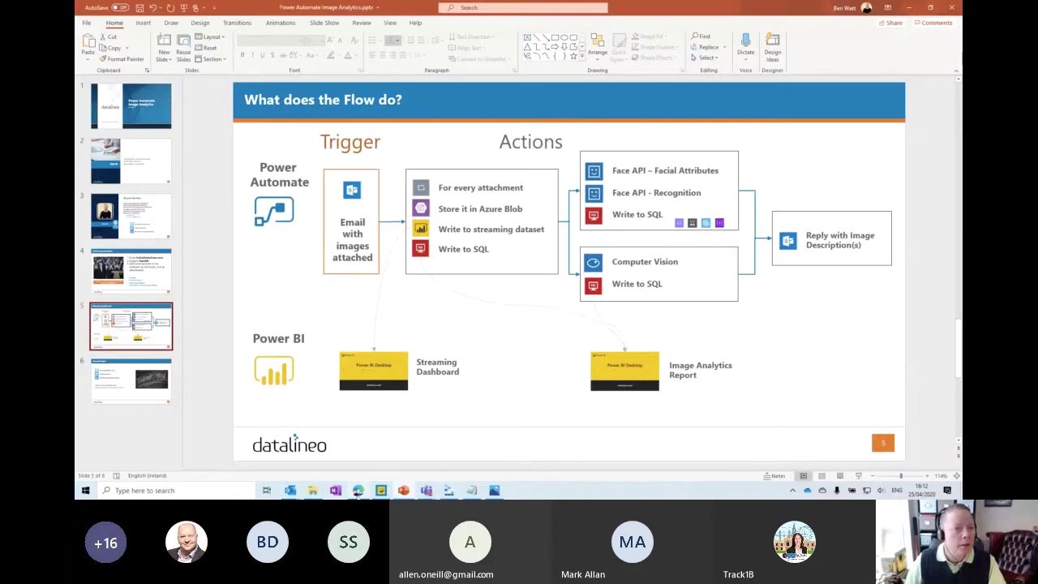
click(358, 491)
Step: Switch to the Flow Image Analytics Power BI tab showing 9 emails, 13 images and 11.46 MB
key(ctrl+Tab)
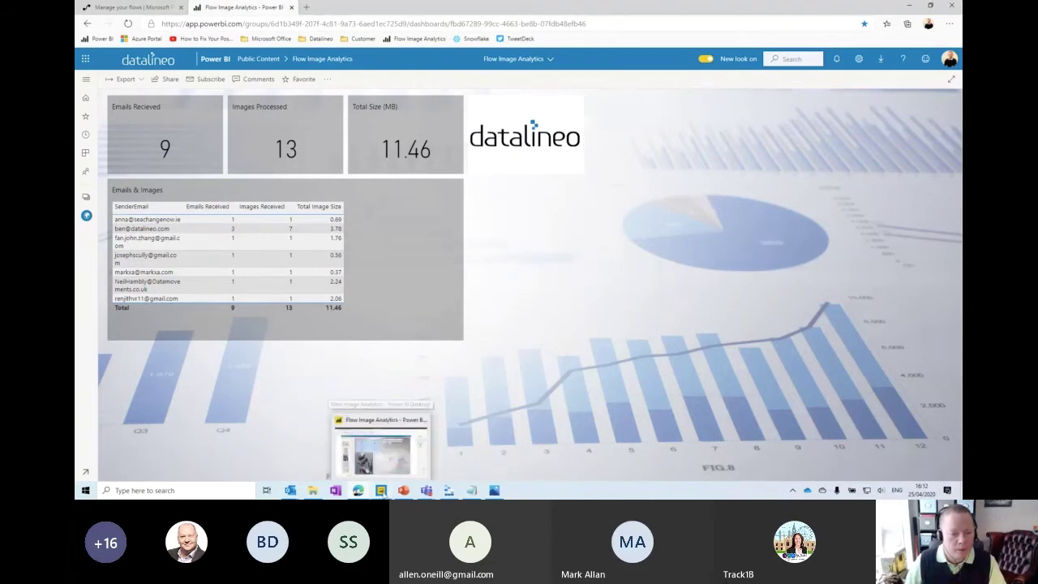
Step: Return to PowerPoint and go back to slide 4, 'Send me your pics please'
click(407, 492)
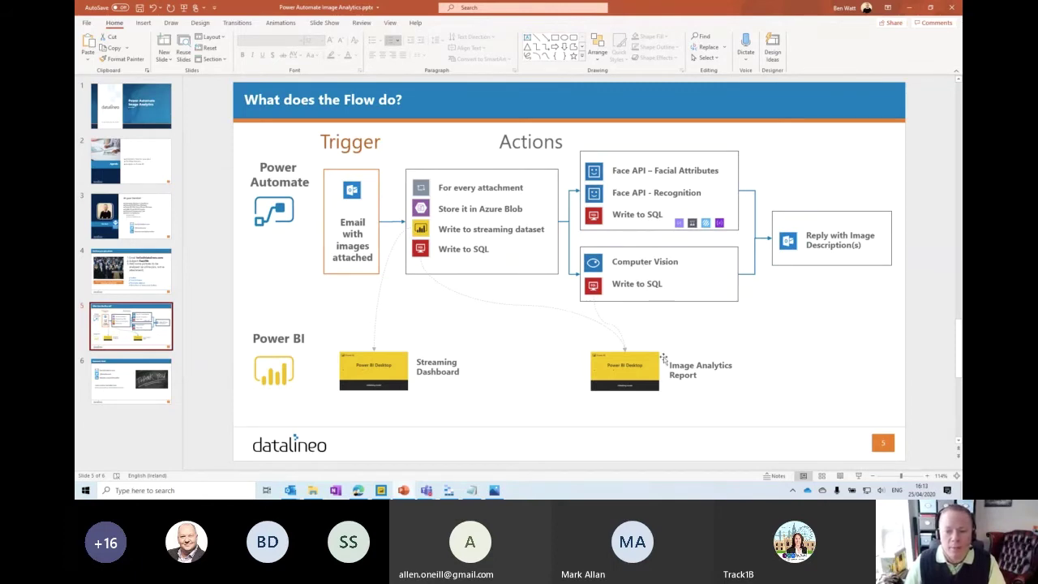
click(604, 358)
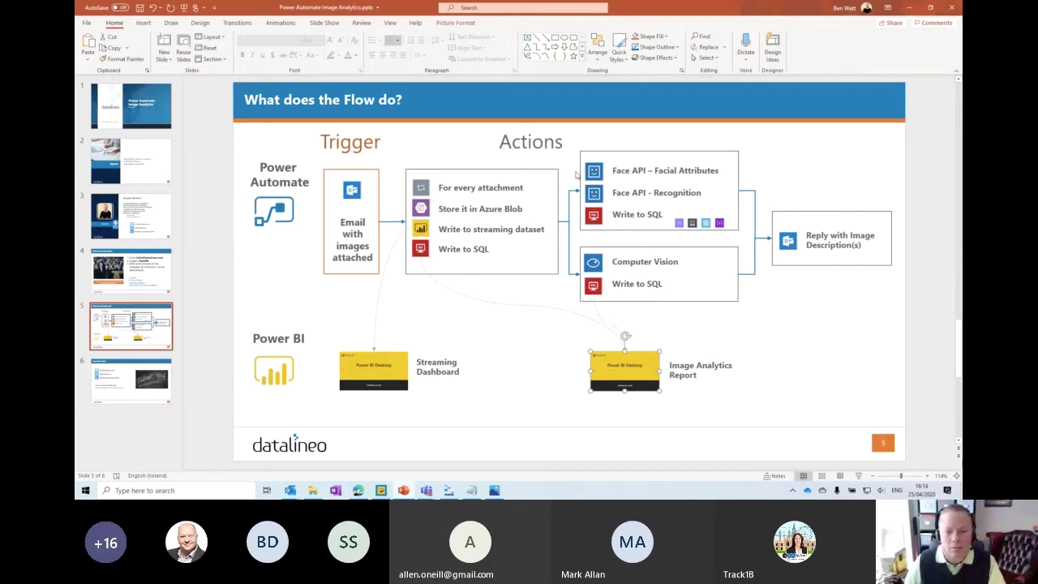
click(850, 327)
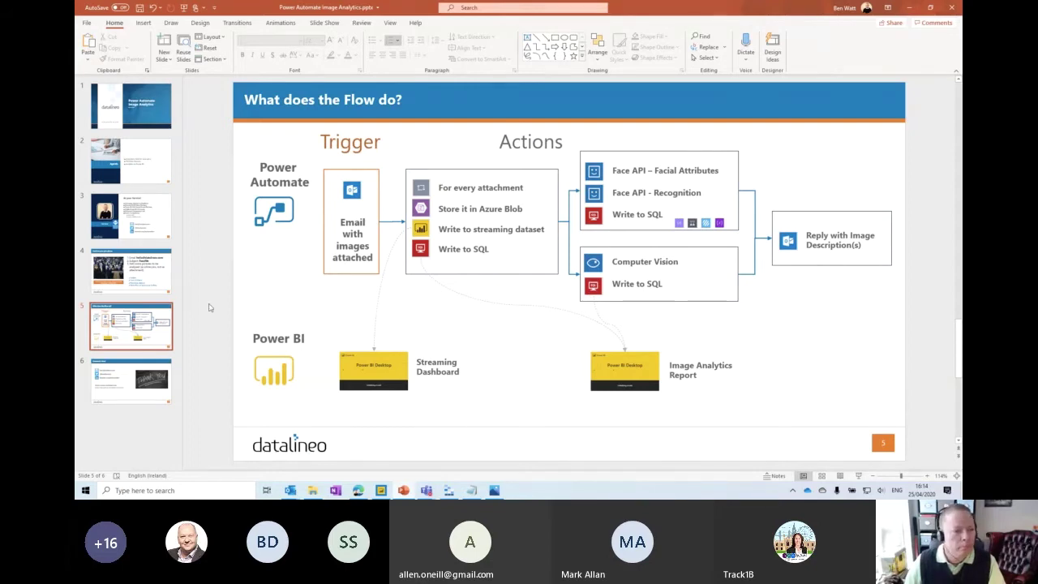
click(128, 273)
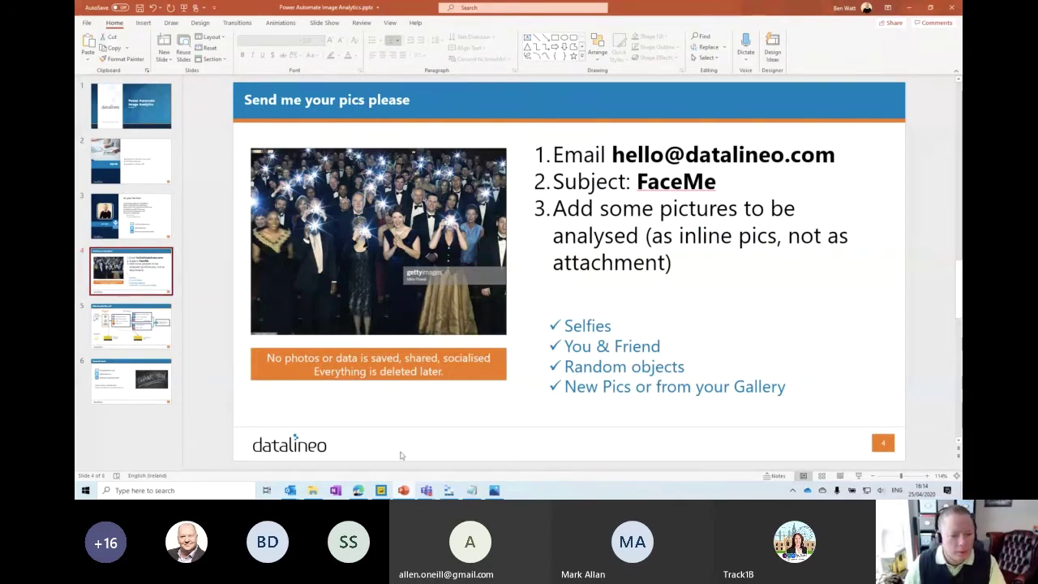
Step: Filter the Power BI Desktop report to the dog photo, 'a dog standing on grass'
click(381, 489)
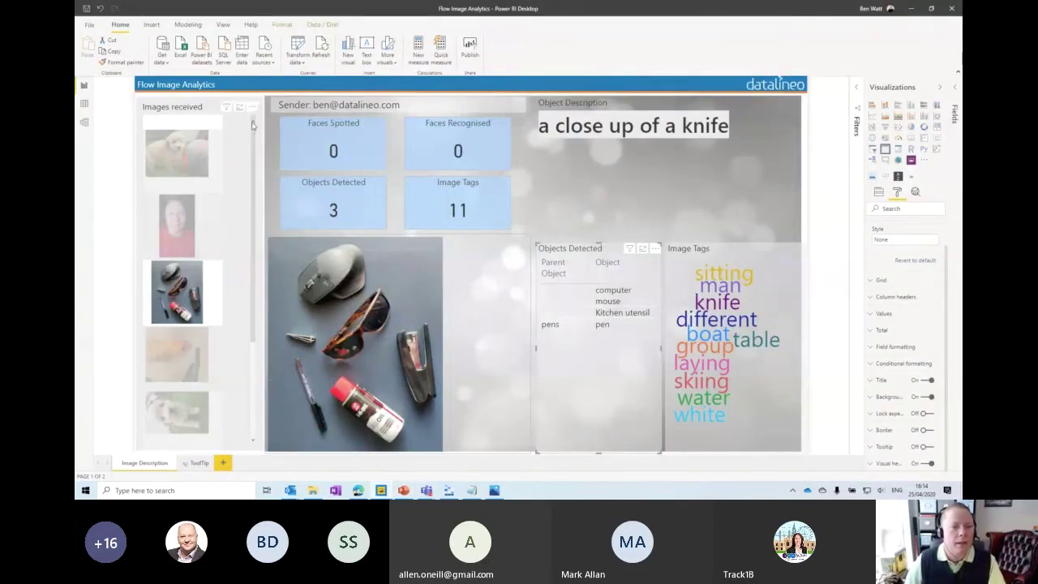
click(181, 149)
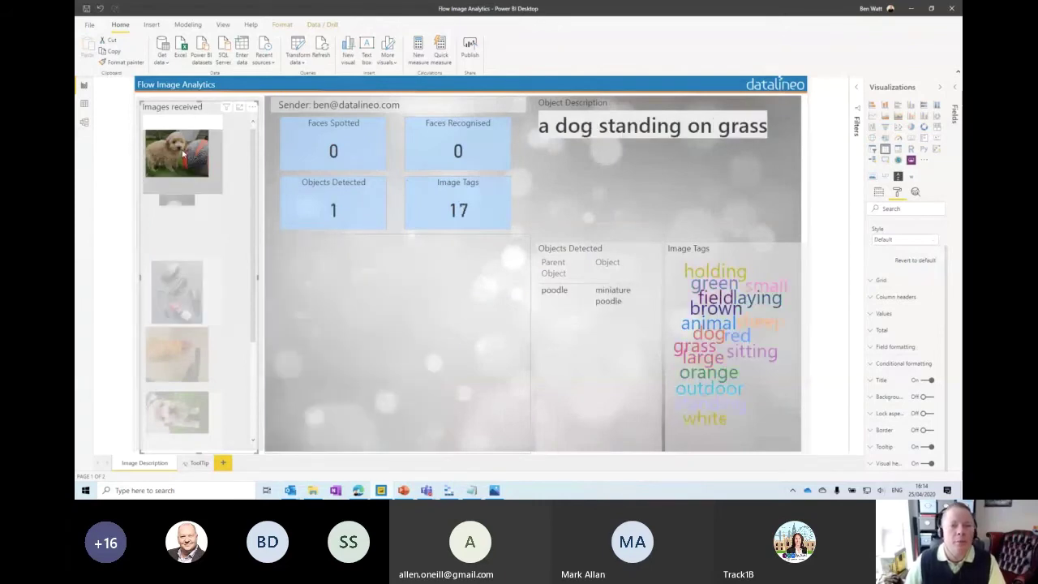
mouse_move(175, 149)
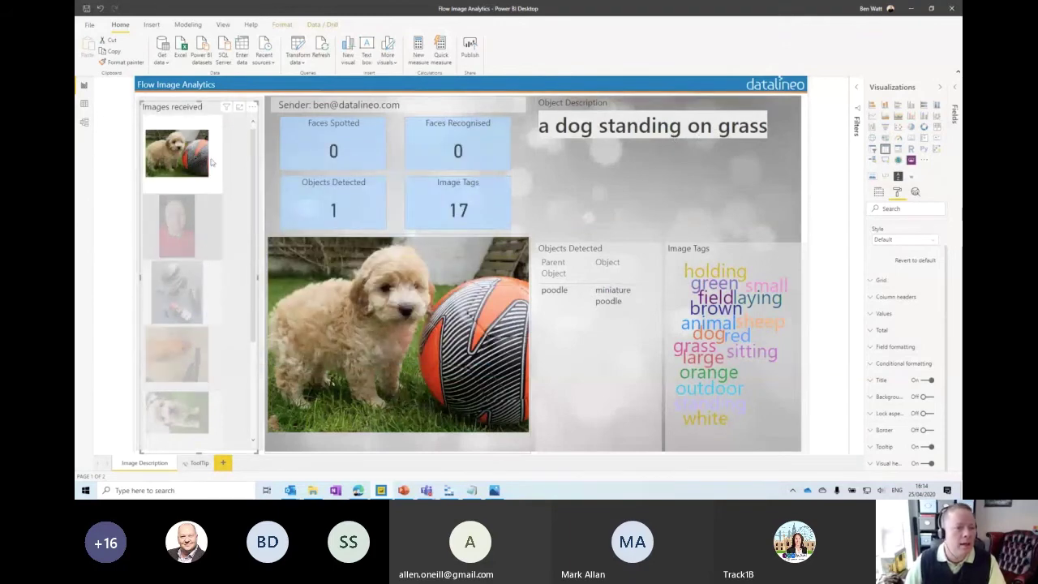
click(186, 156)
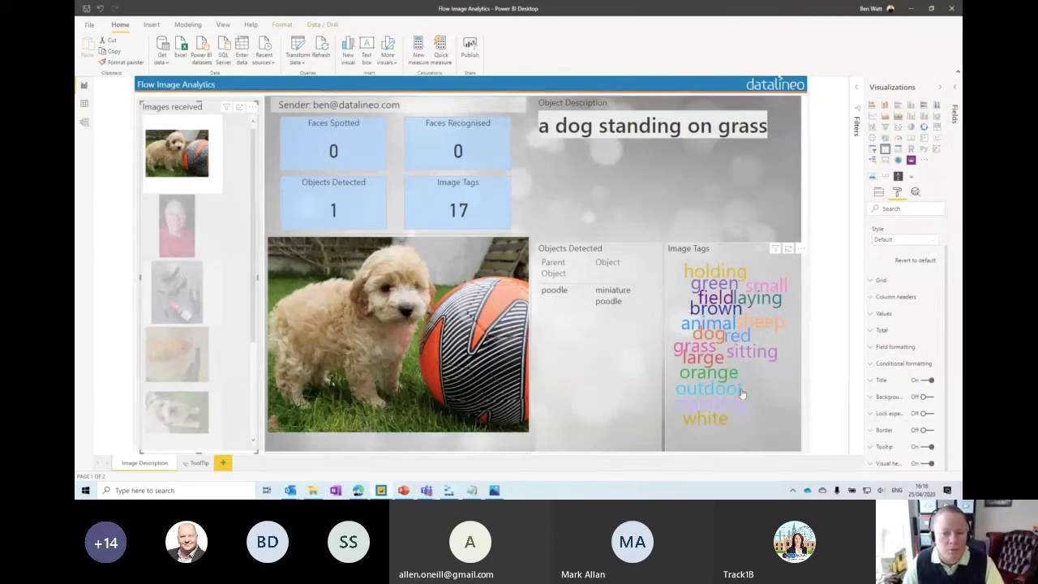
mouse_move(734, 339)
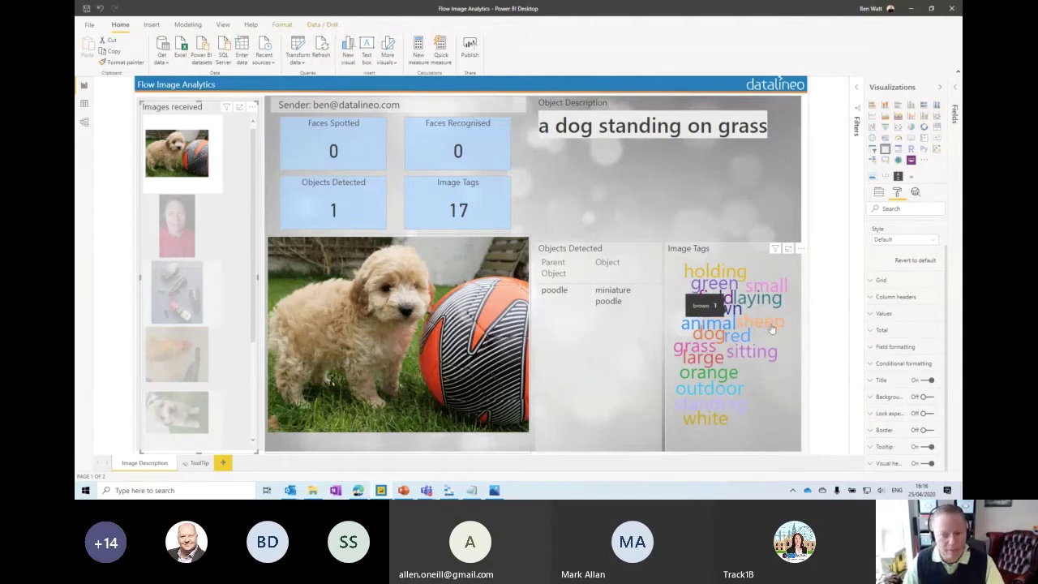
mouse_move(704, 321)
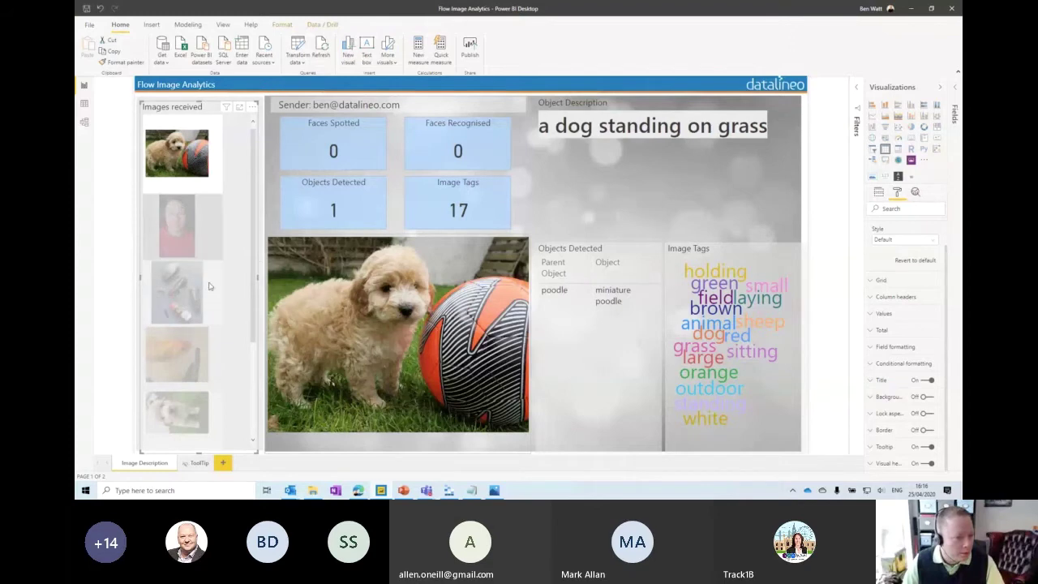
Step: View the goldfish image's analysis, then filter the report to the cat-at-the-window photo
click(172, 363)
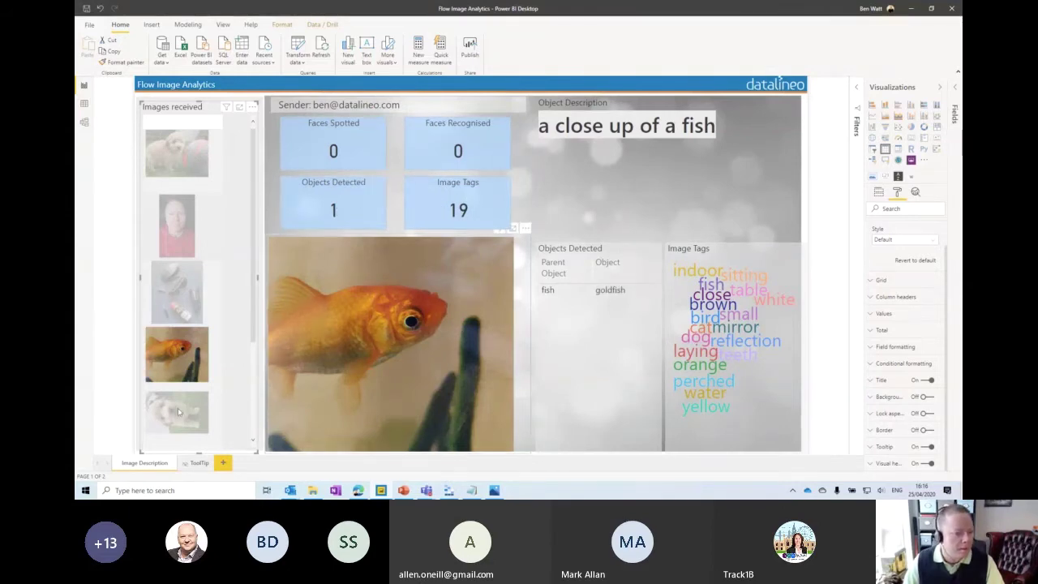
scroll(254, 332, down, 1)
scroll(211, 337, down, 2)
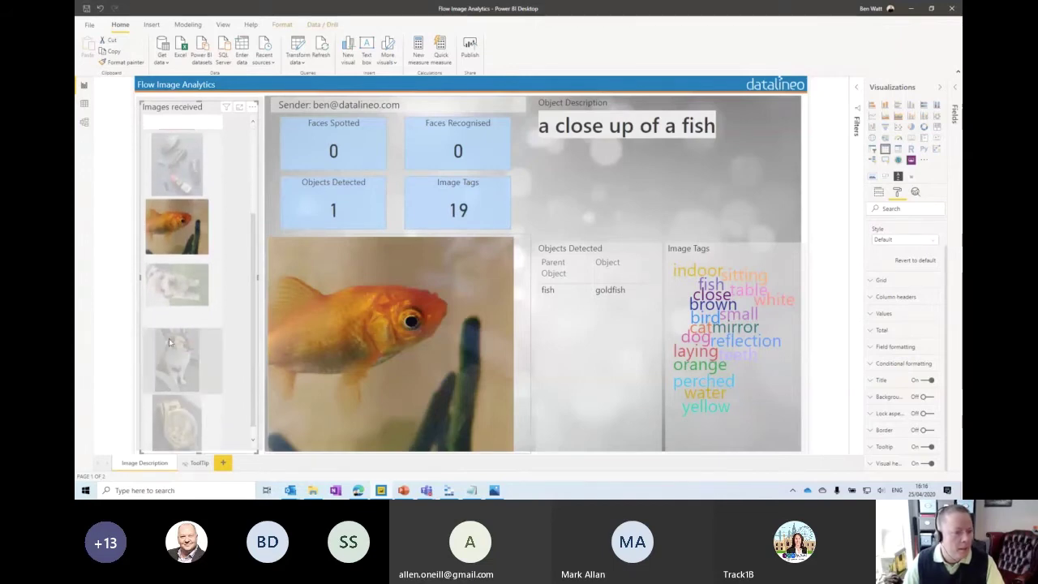
click(170, 342)
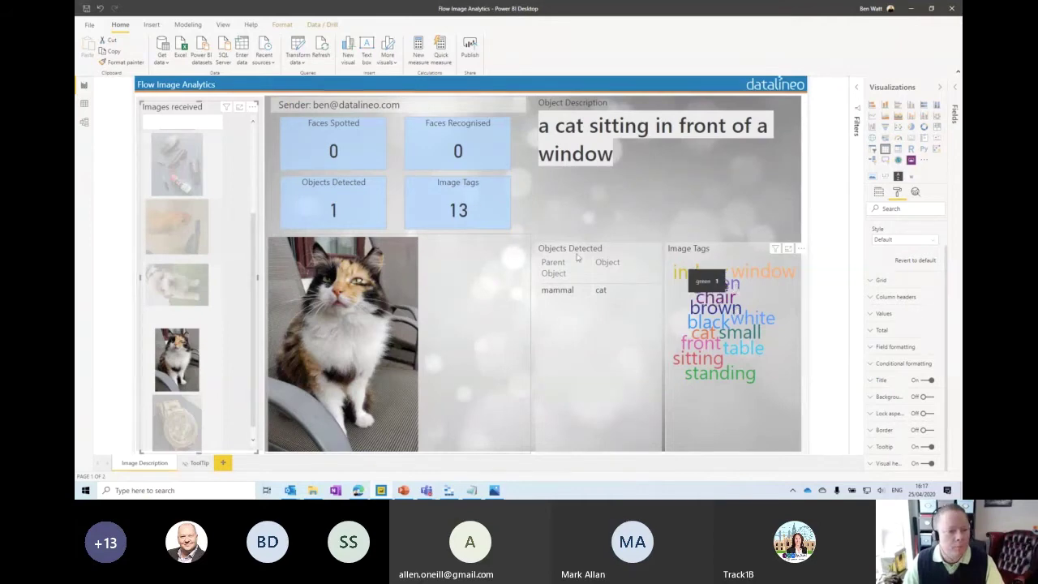
Step: Filter the report to the watch photo: 'a close up of a watch', Clock object, 17 tags
click(188, 418)
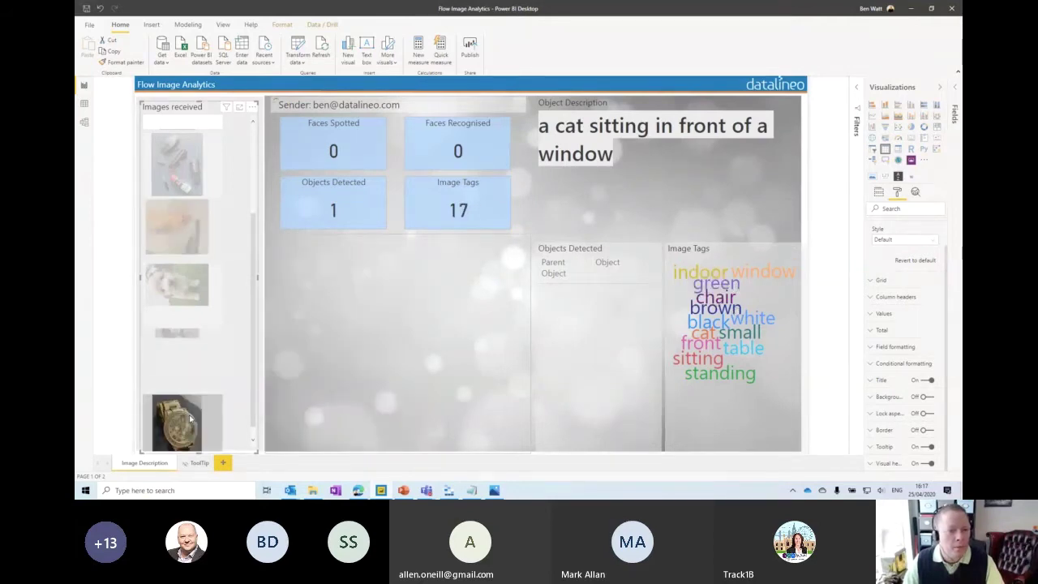
mouse_move(191, 419)
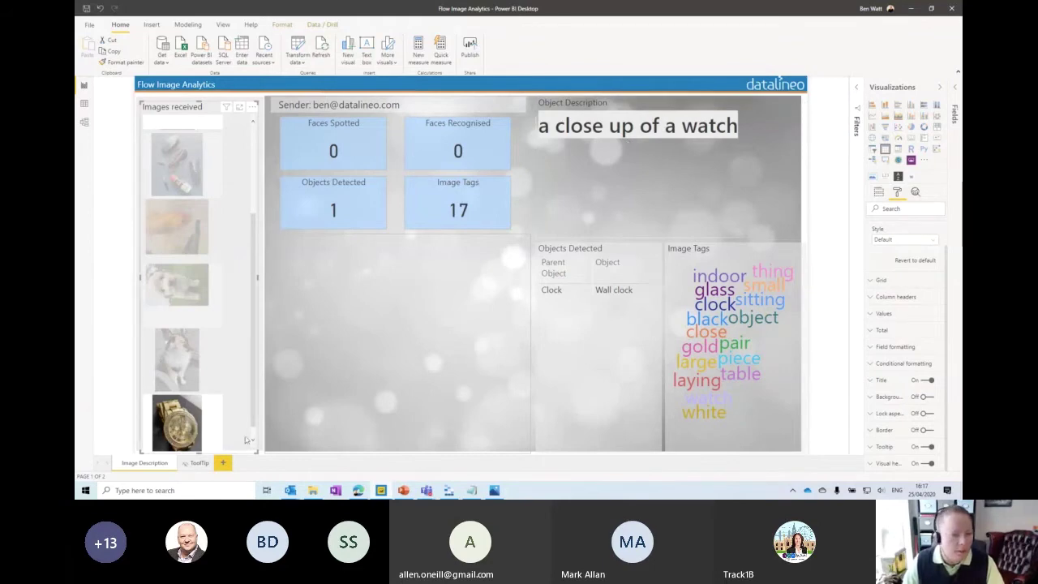
scroll(246, 439, down, 1)
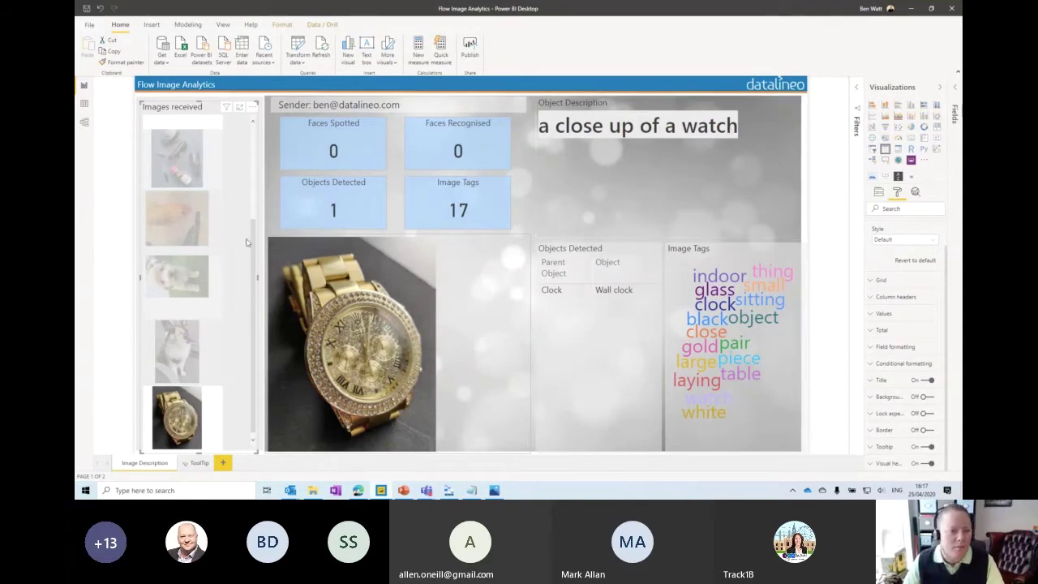
scroll(251, 205, up, 2)
scroll(251, 205, up, 3)
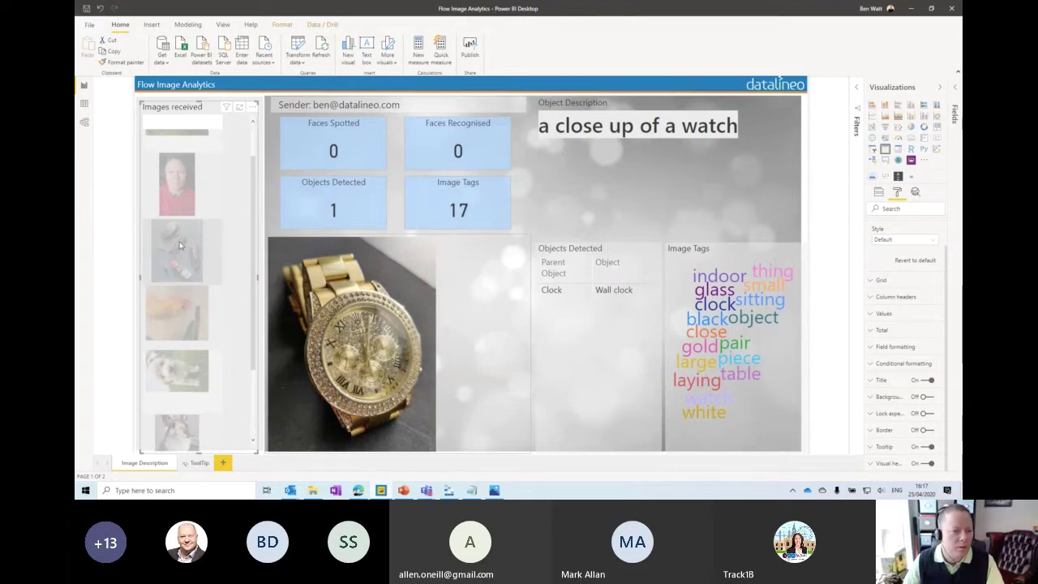
Step: Show the desk-items photo's analysis and select the Objects Detected table for formatting
mouse_move(180, 246)
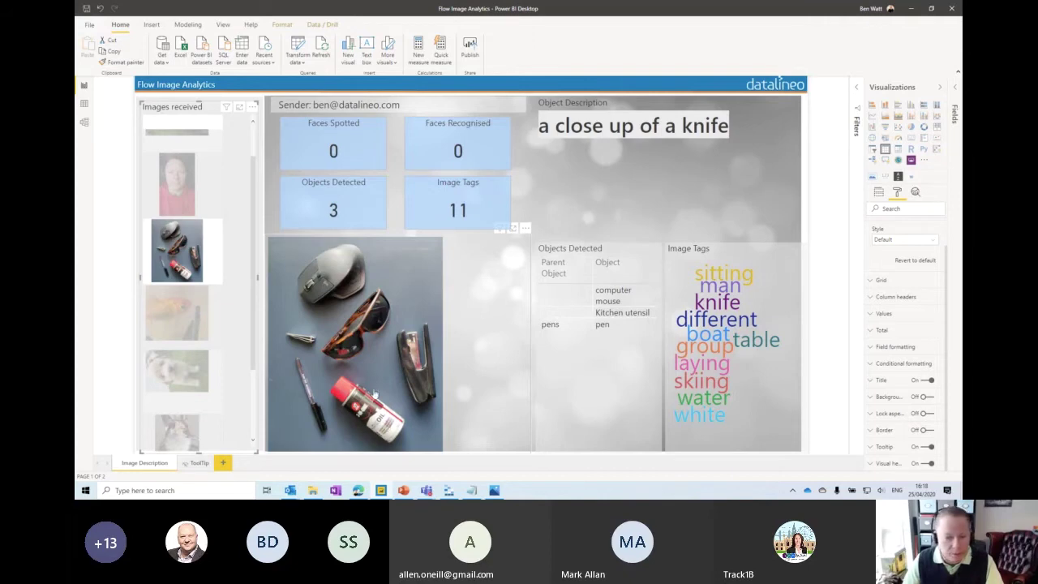
click(587, 247)
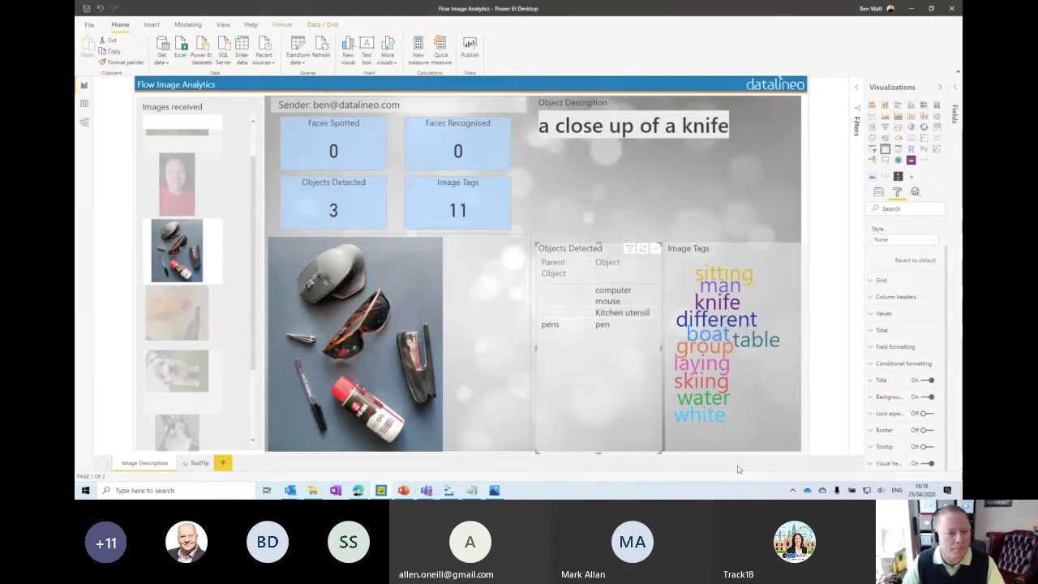
Step: Filter to the red-shirt man's photo and sort the Objects Detected table by Object
click(172, 187)
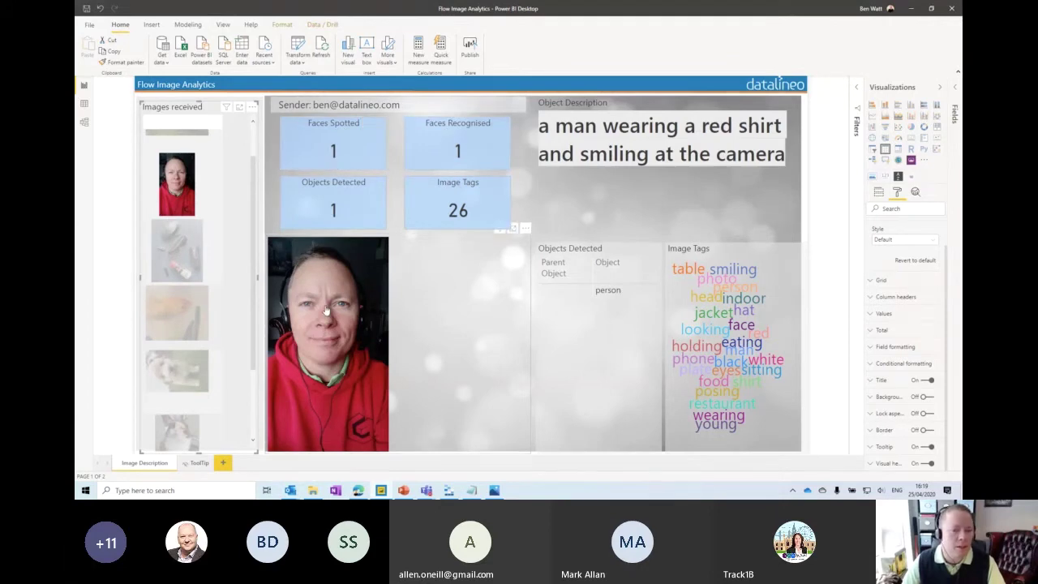
click(624, 258)
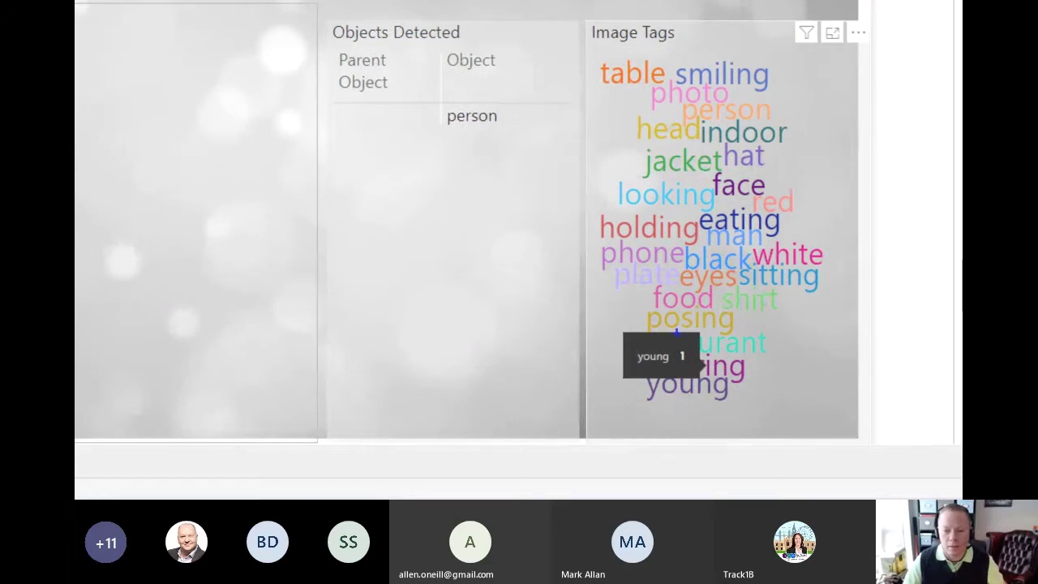
mouse_move(600, 337)
mouse_down()
mouse_move(673, 394)
mouse_move(787, 417)
mouse_move(776, 416)
mouse_up()
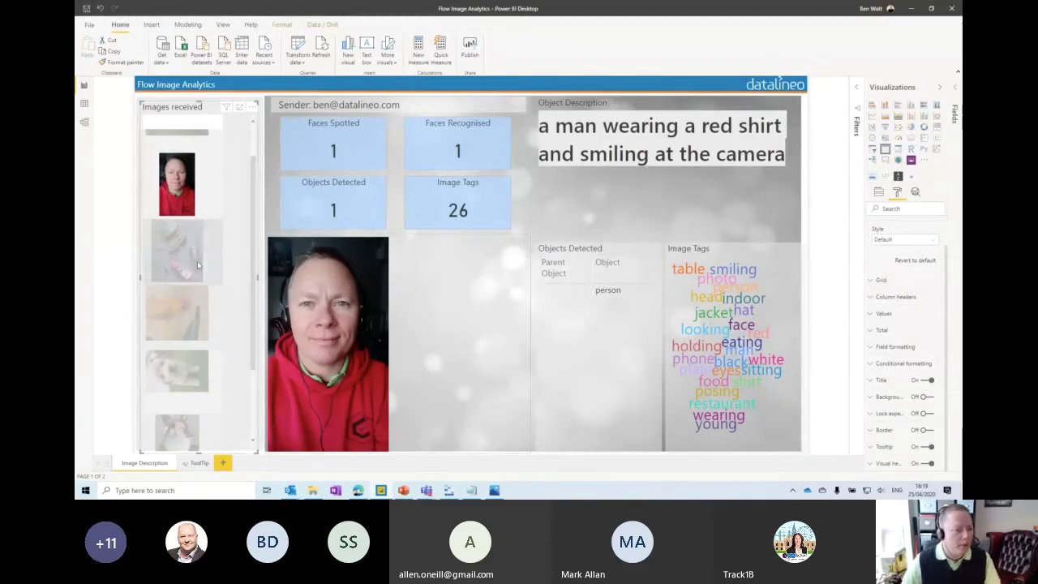
mouse_move(186, 258)
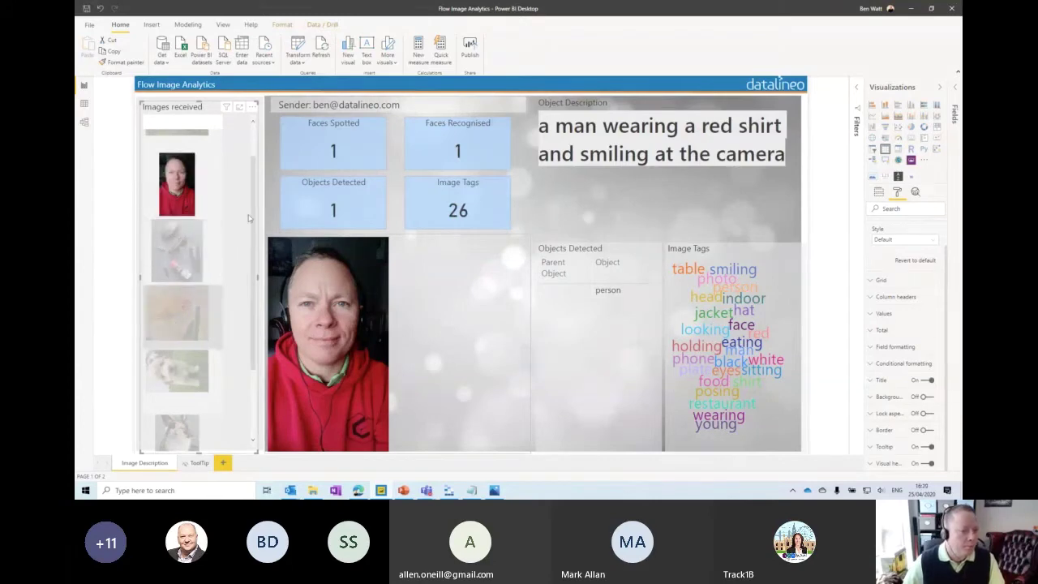
scroll(235, 212, up, 1)
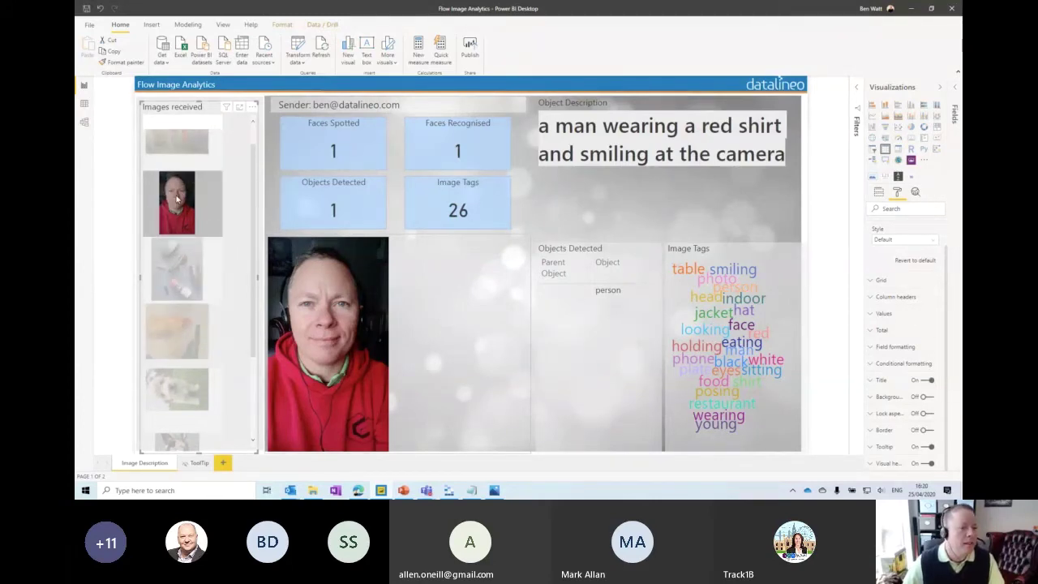
Step: Show the red-shirt man's face details: 70% happiness, 30% neutral, age 46, male
mouse_move(176, 197)
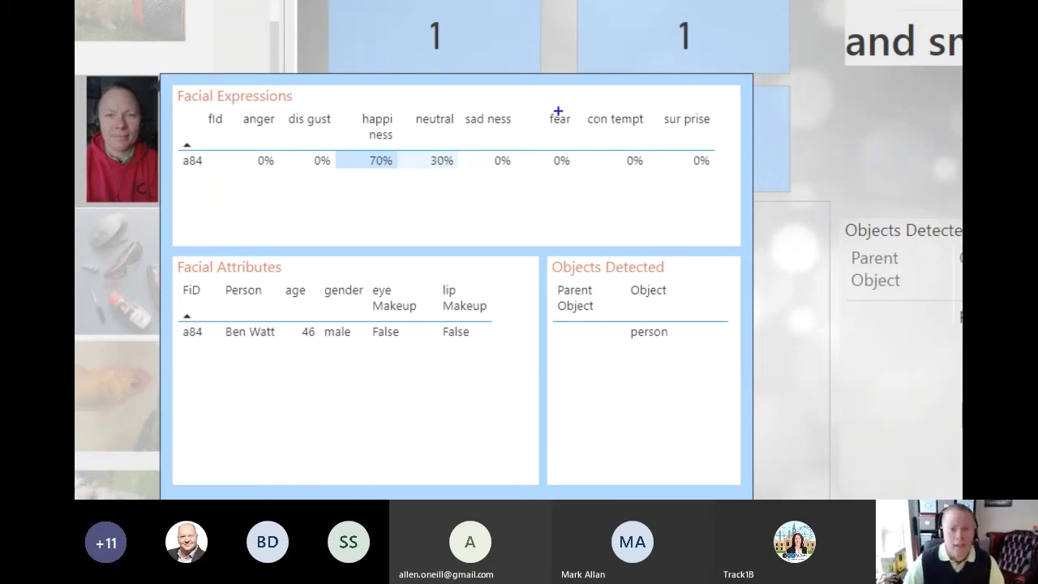
drag(580, 106, 657, 135)
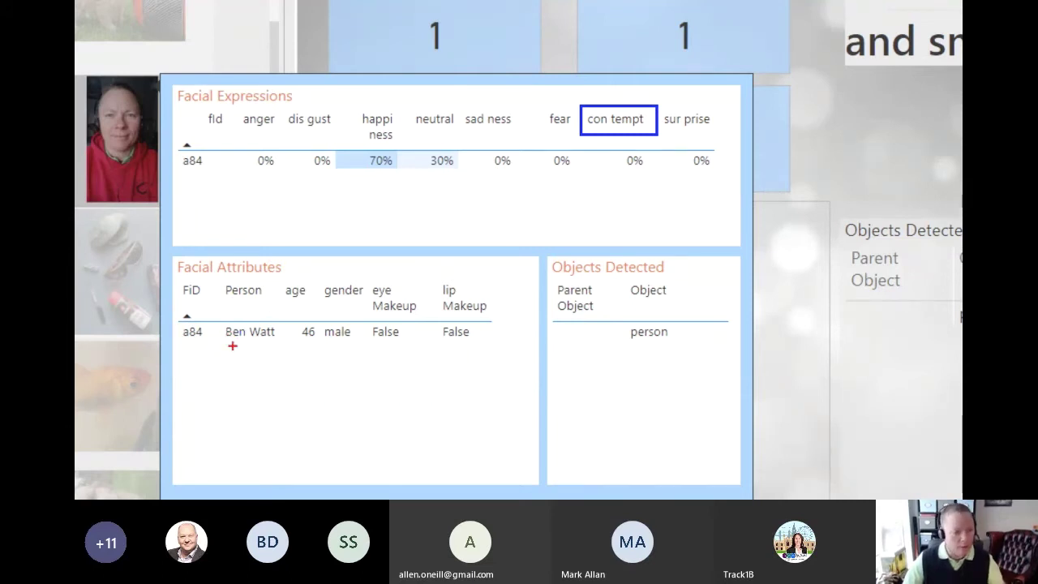
Step: Close the tooltip, leaving the red-shirt report with 1 face, 1 object and 26 tags
mouse_move(210, 316)
mouse_down()
mouse_move(247, 346)
mouse_move(293, 350)
mouse_up()
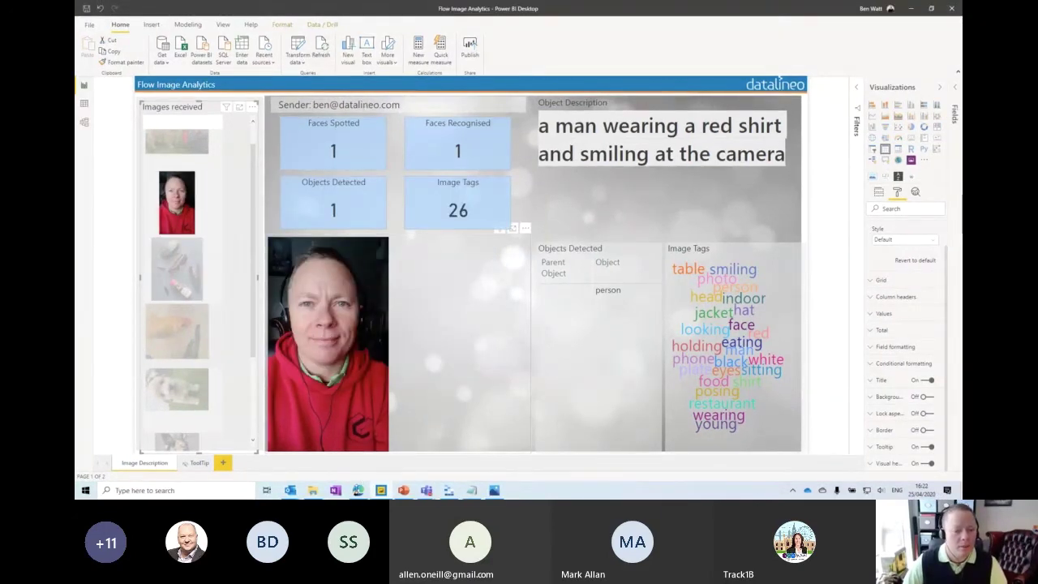
click(357, 491)
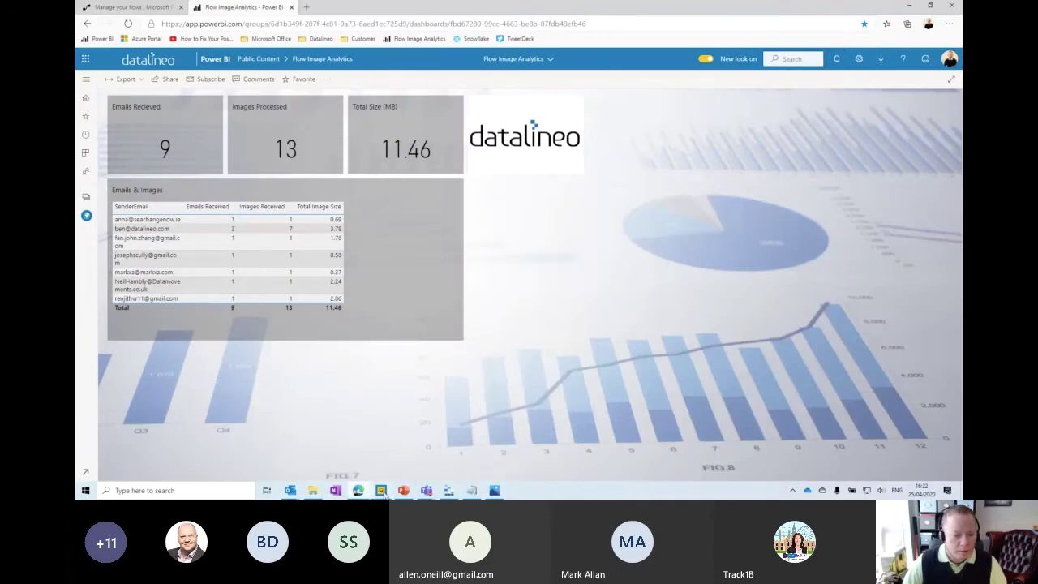
click(381, 491)
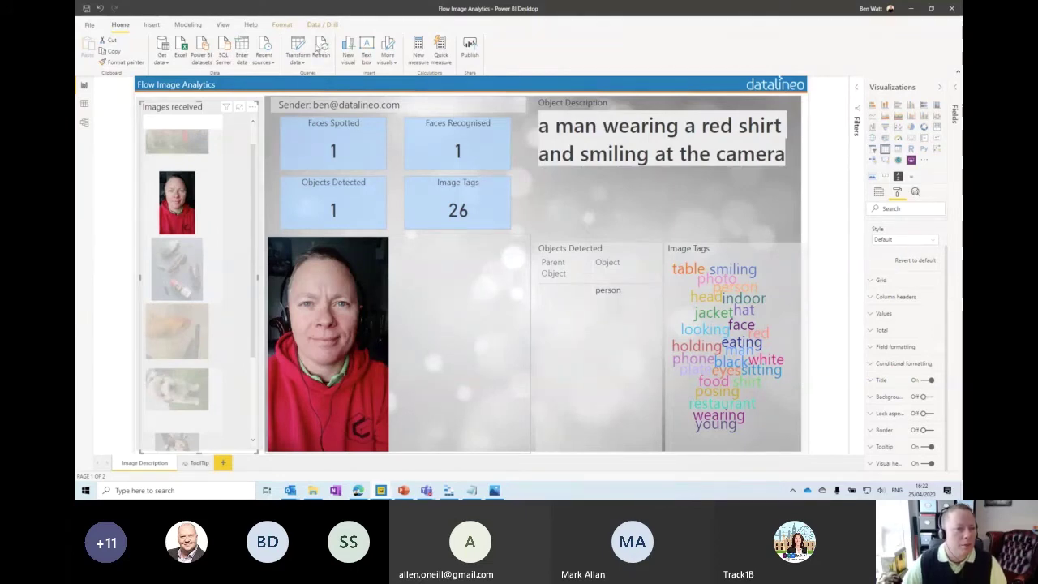
click(321, 47)
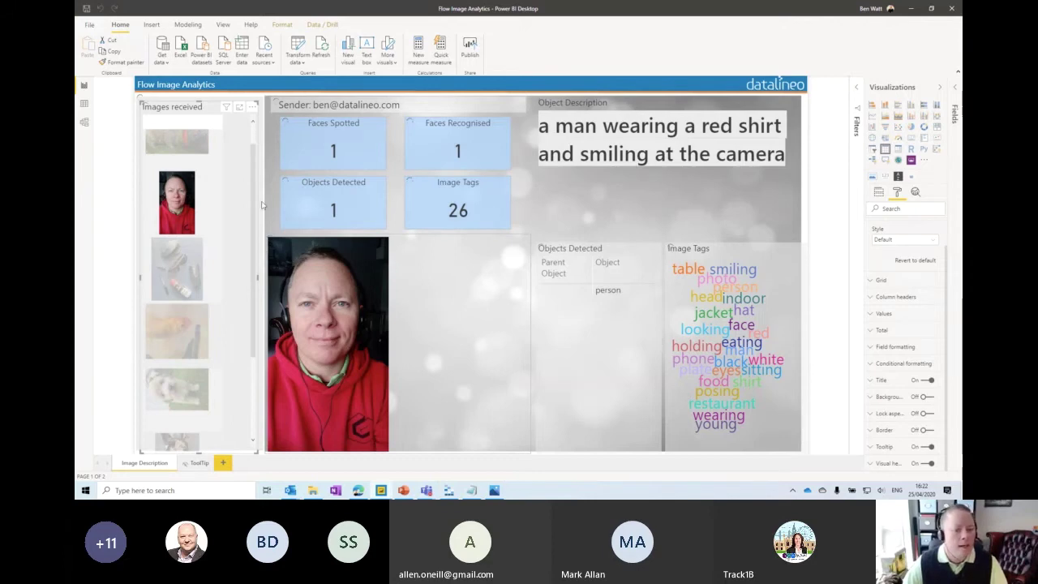
Step: Bring up PowerPoint slide 4, 'Send me your pics please', and point out its orange disclaimer box
click(403, 490)
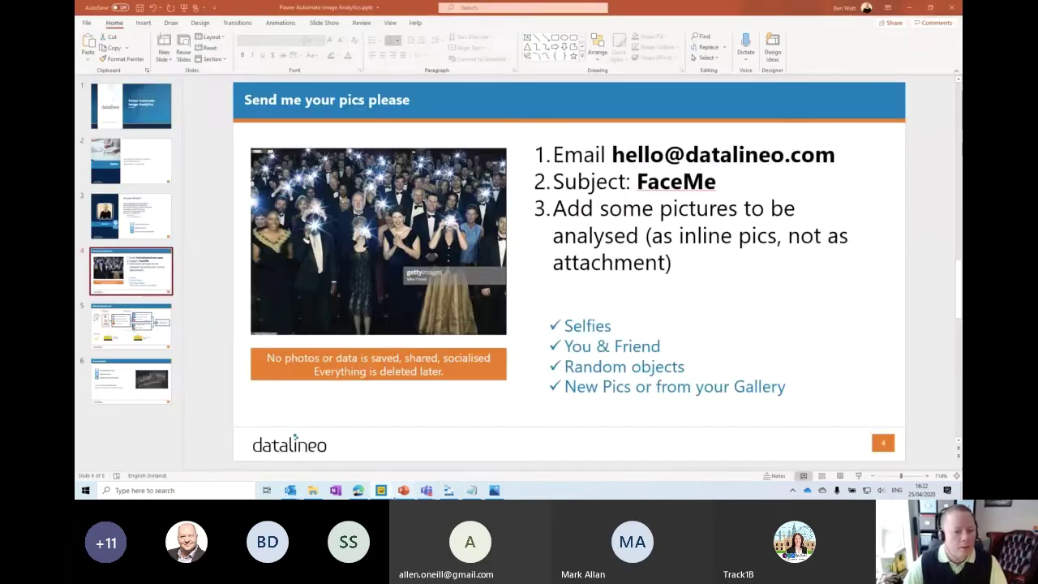
click(278, 350)
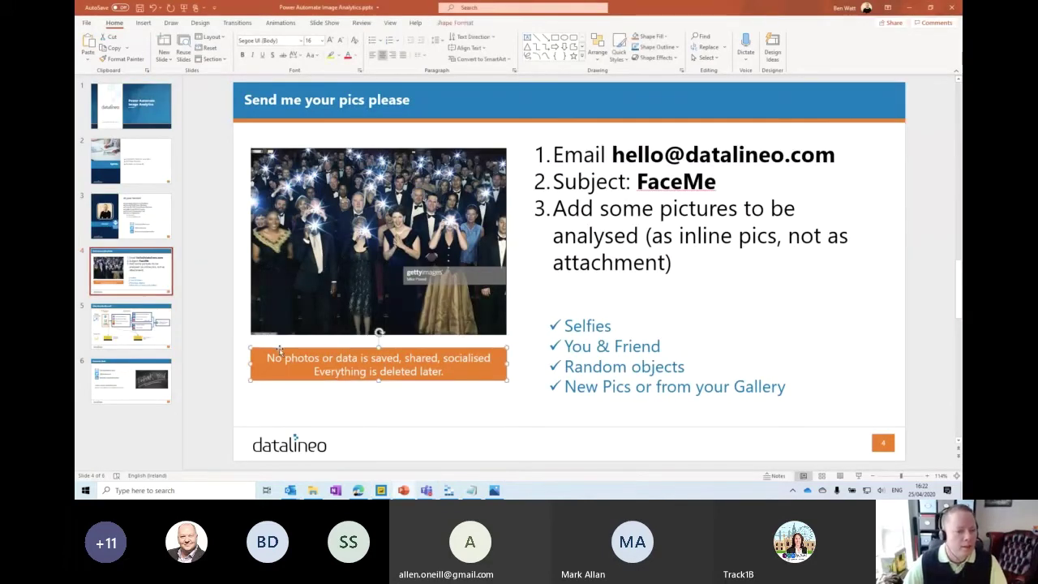
click(517, 402)
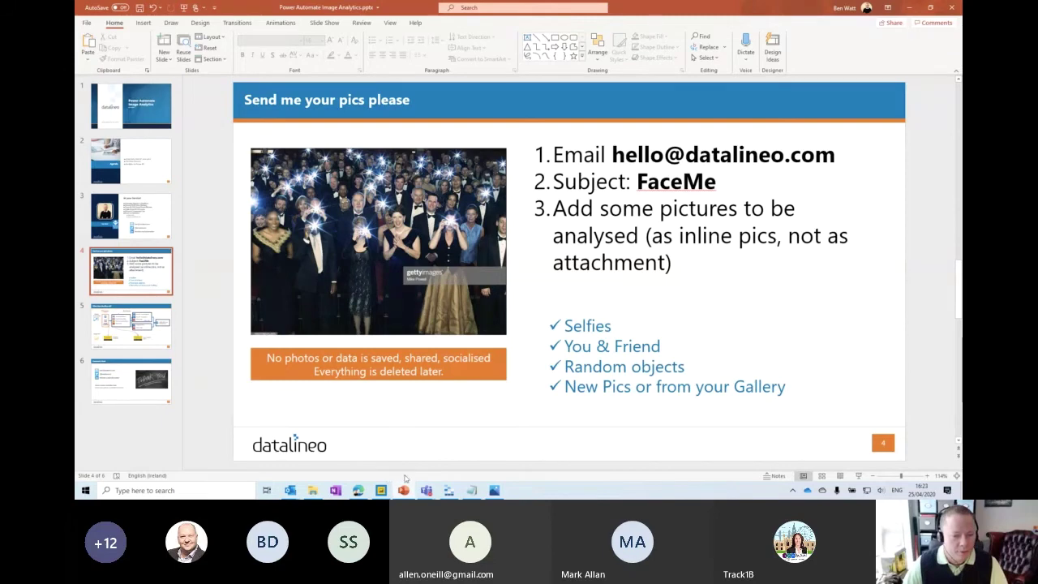
Step: Back in Flow Image Analytics, show the bottles photo: 'a bottle of wine on a table', 9 objects, 32 tags
mouse_move(381, 490)
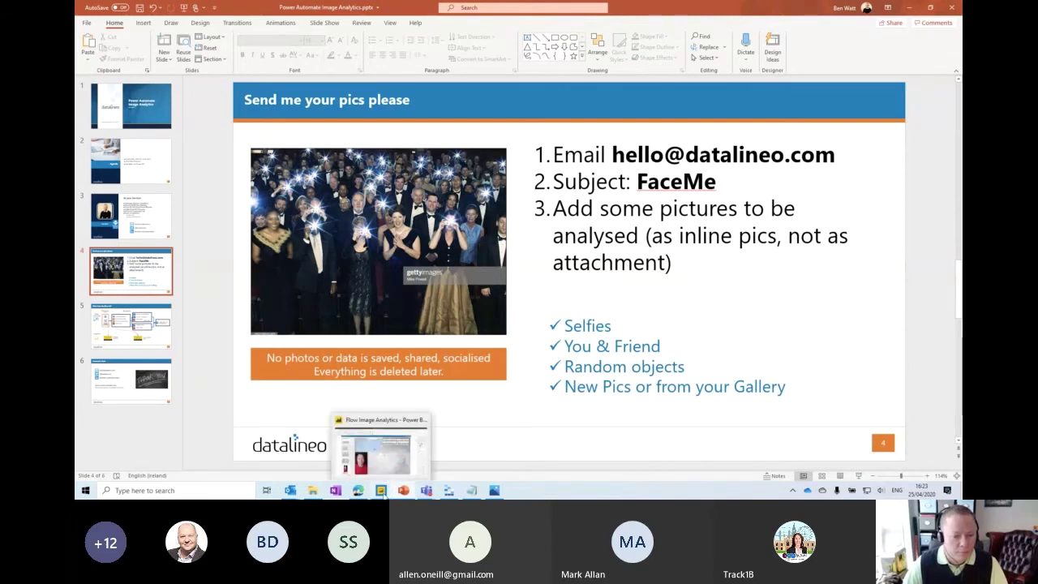
click(377, 446)
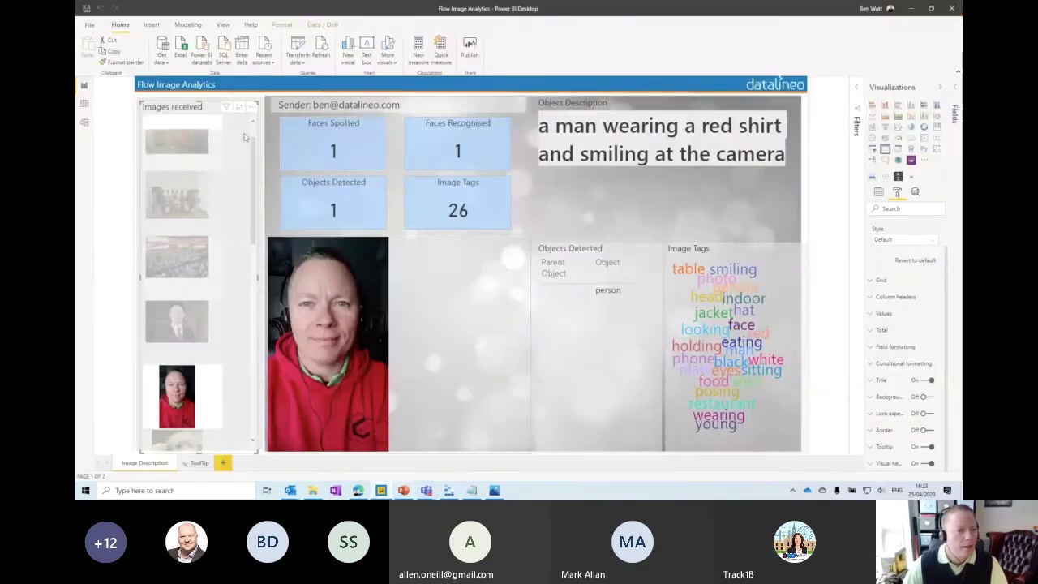
scroll(253, 142, up, 1)
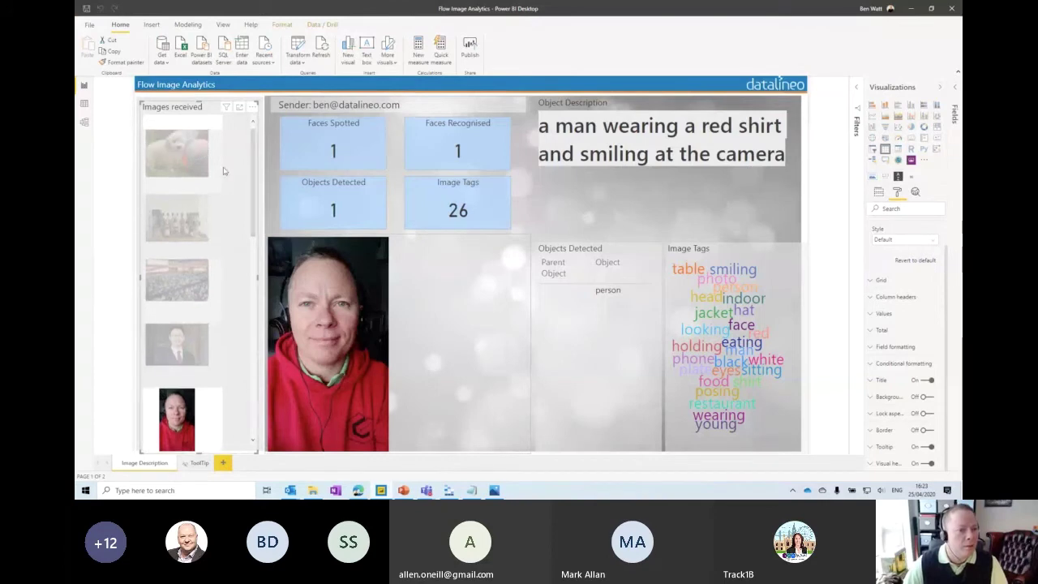
click(183, 223)
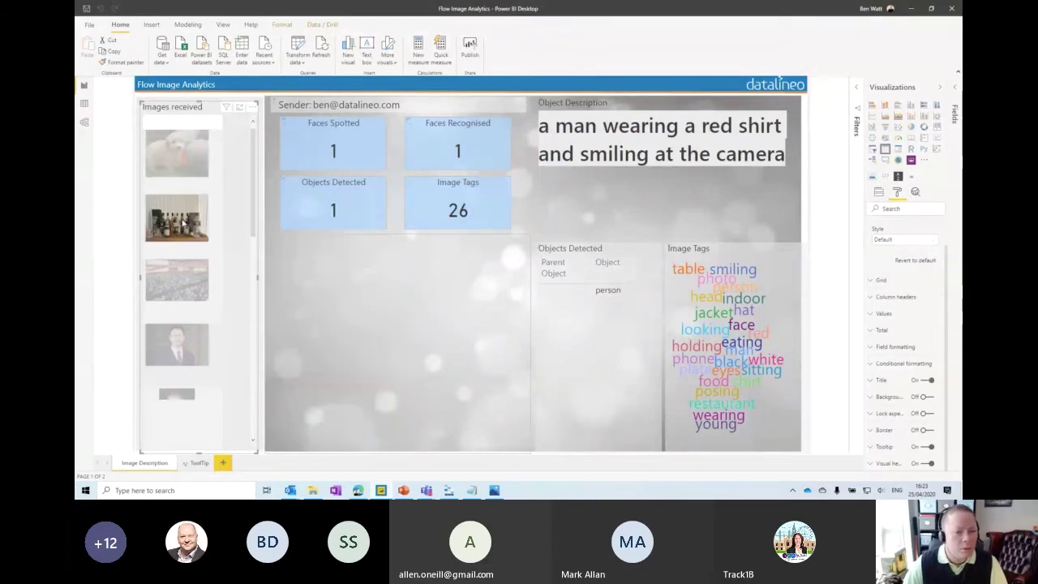
mouse_move(183, 223)
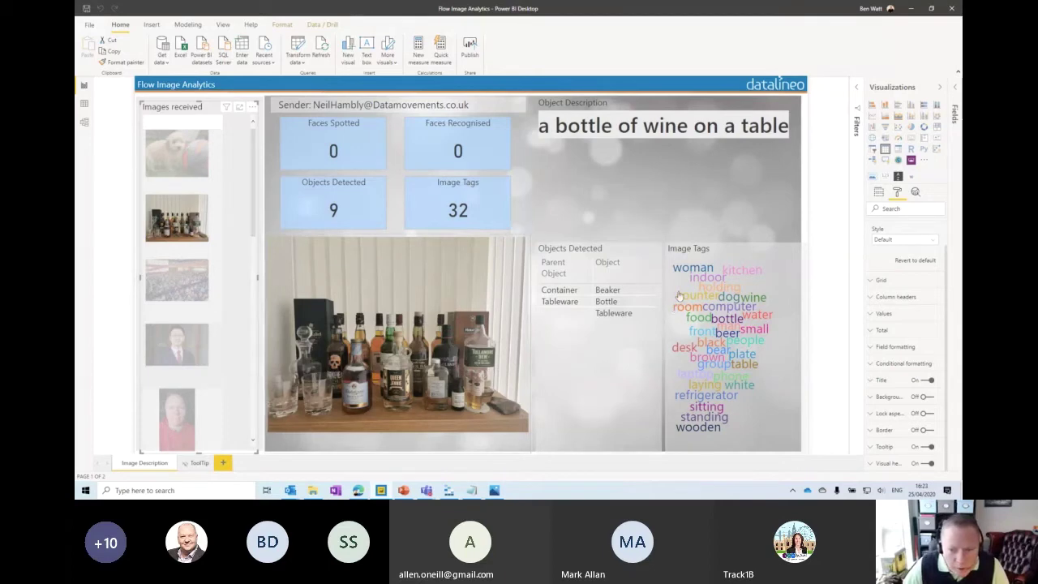
mouse_move(702, 280)
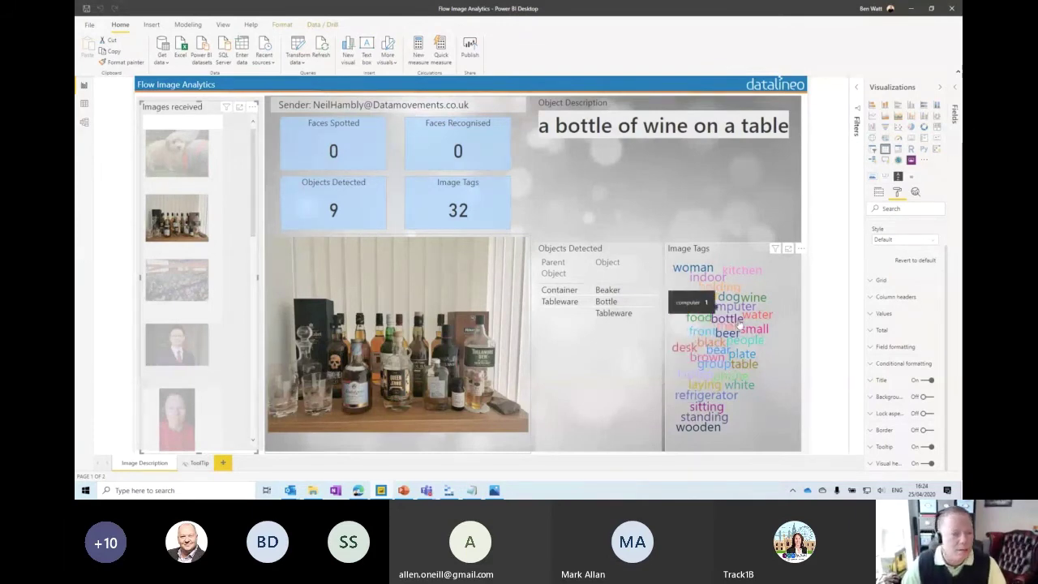
Step: Select the auditorium crowd photo, which shows 0 faces, 0 objects and blank tags
click(182, 278)
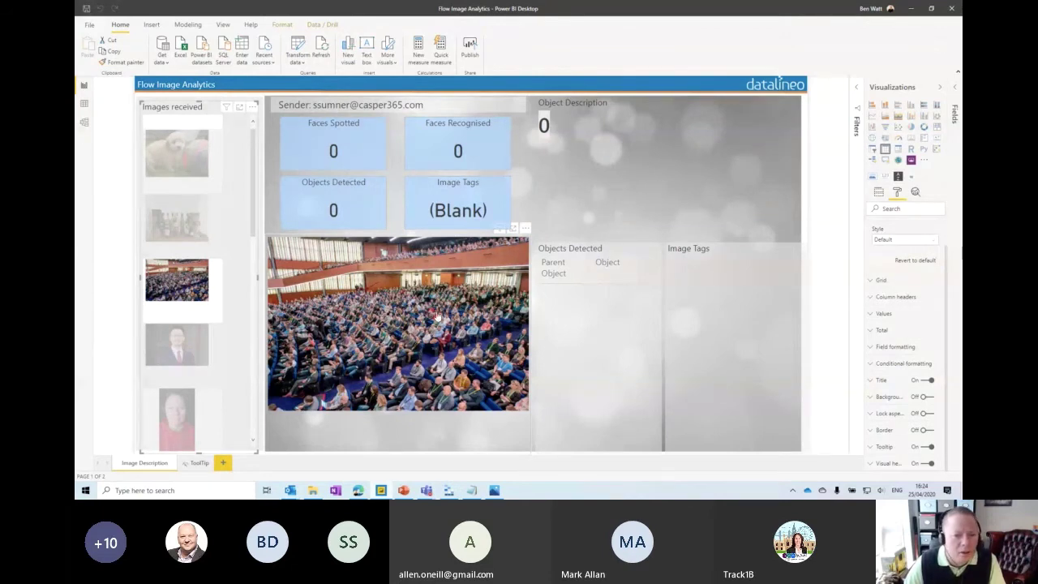
scroll(180, 234, down, 4)
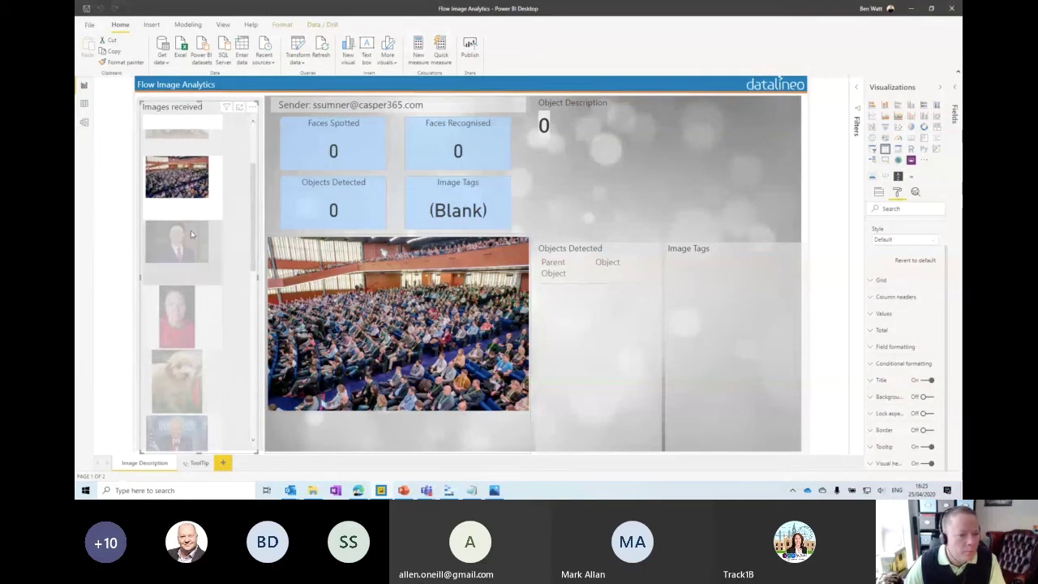
Step: Select the suit-and-tie man photo to show 1 face, 2 objects and 24 tags
click(180, 237)
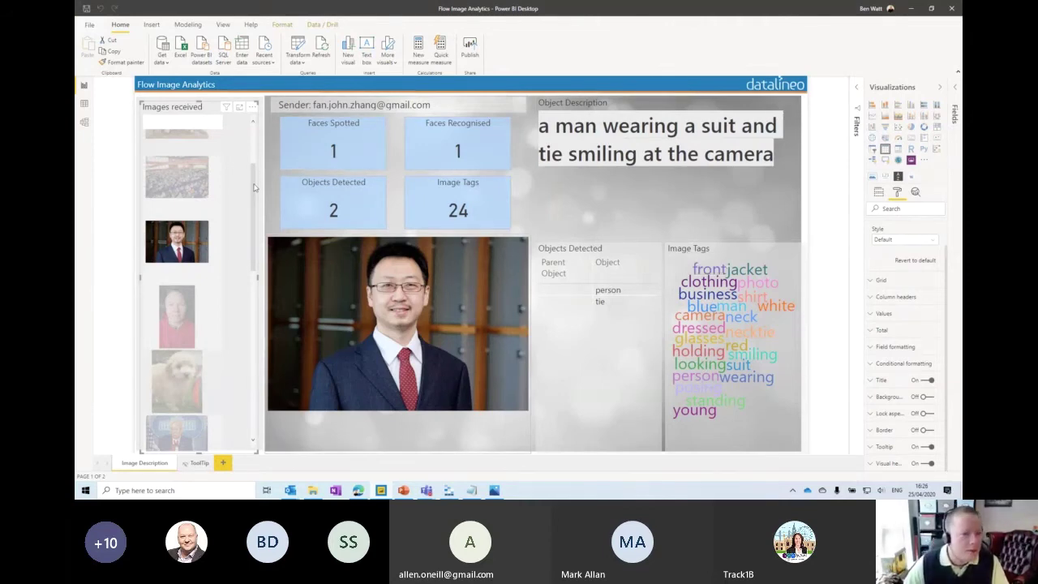
scroll(254, 187, down, 1)
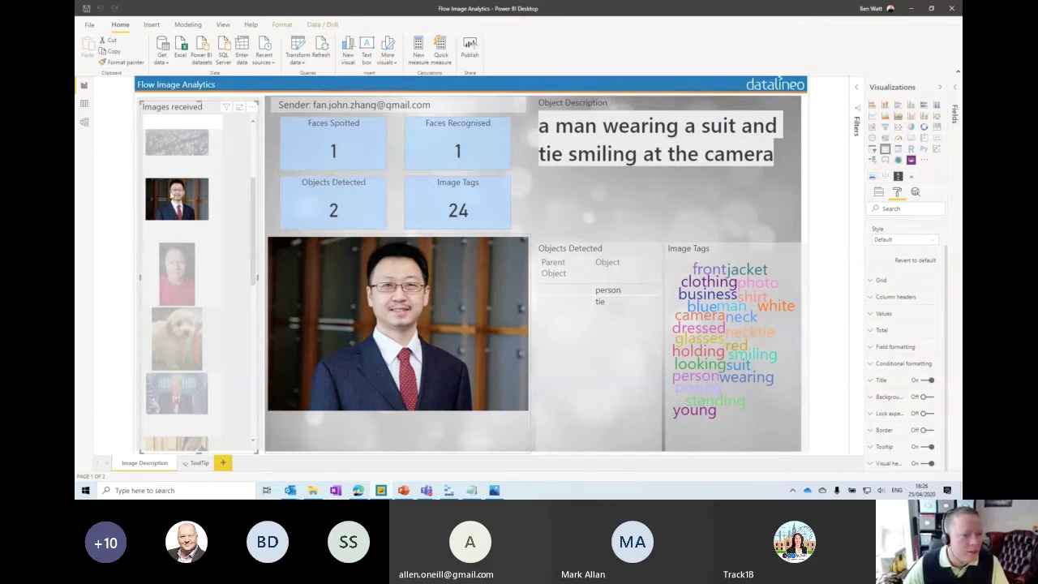
mouse_move(172, 195)
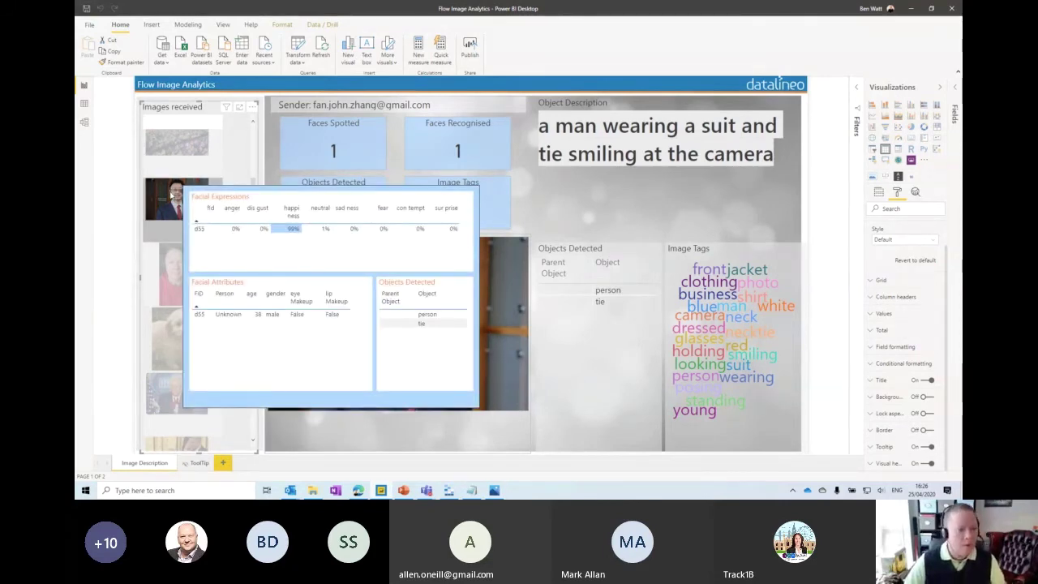
key(ctrl+1)
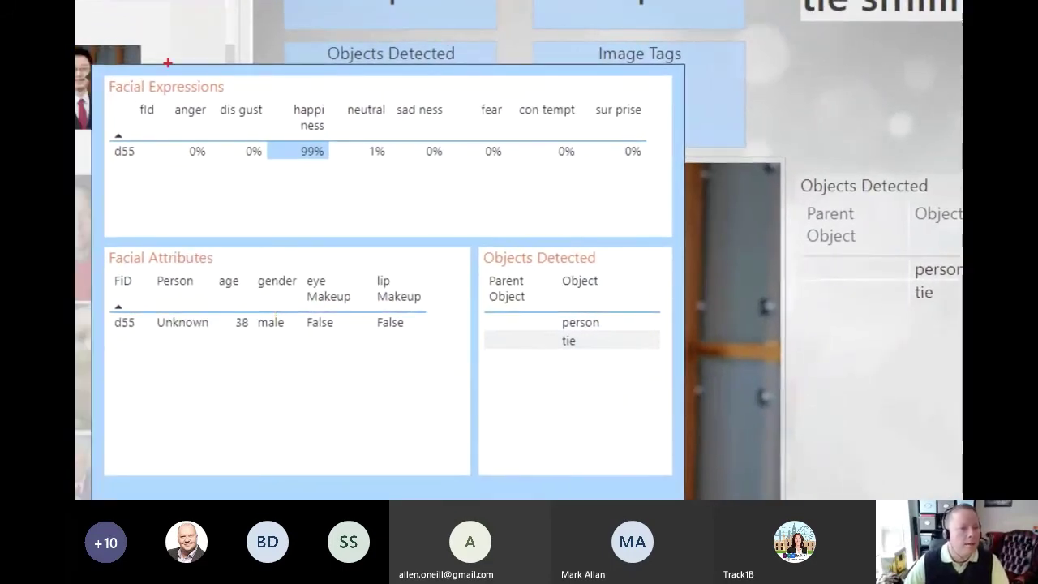
mouse_move(337, 136)
mouse_down()
mouse_move(307, 123)
mouse_move(273, 154)
mouse_move(313, 192)
mouse_move(329, 122)
mouse_up()
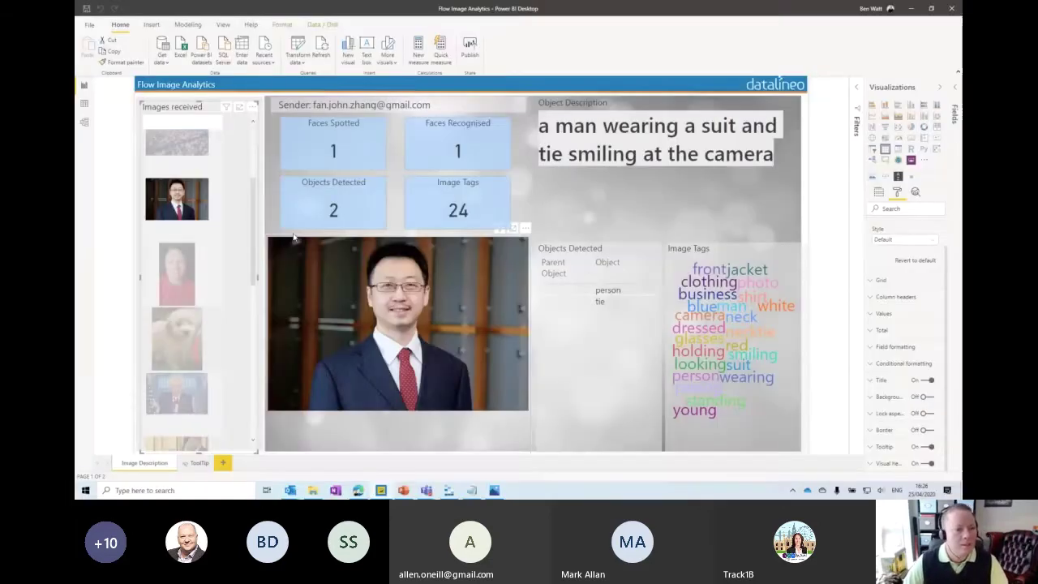
Step: Select the press-briefing podium photo, showing 1 face, 2 objects and 28 tags
scroll(197, 347, down, 1)
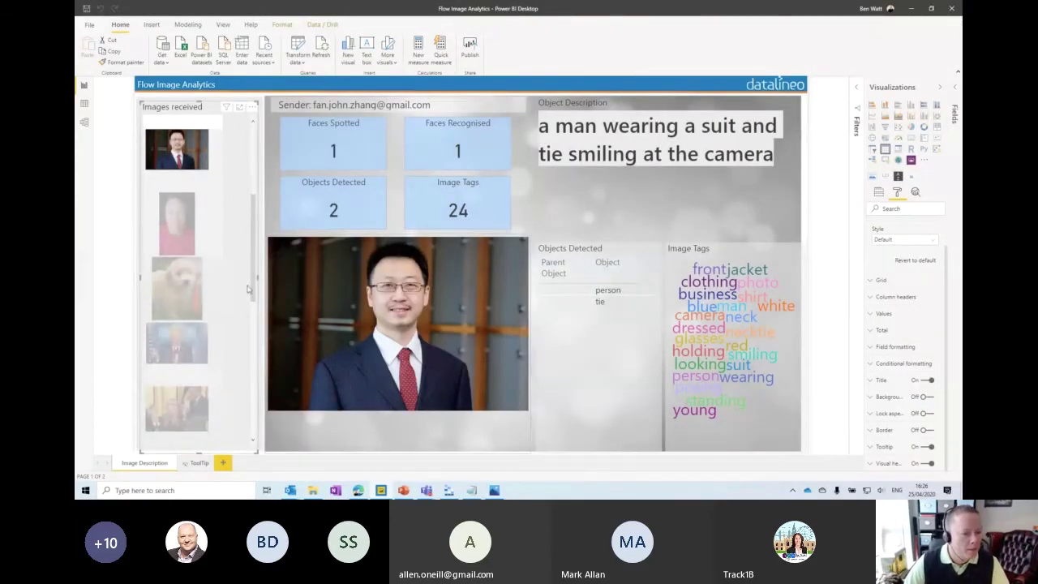
click(175, 342)
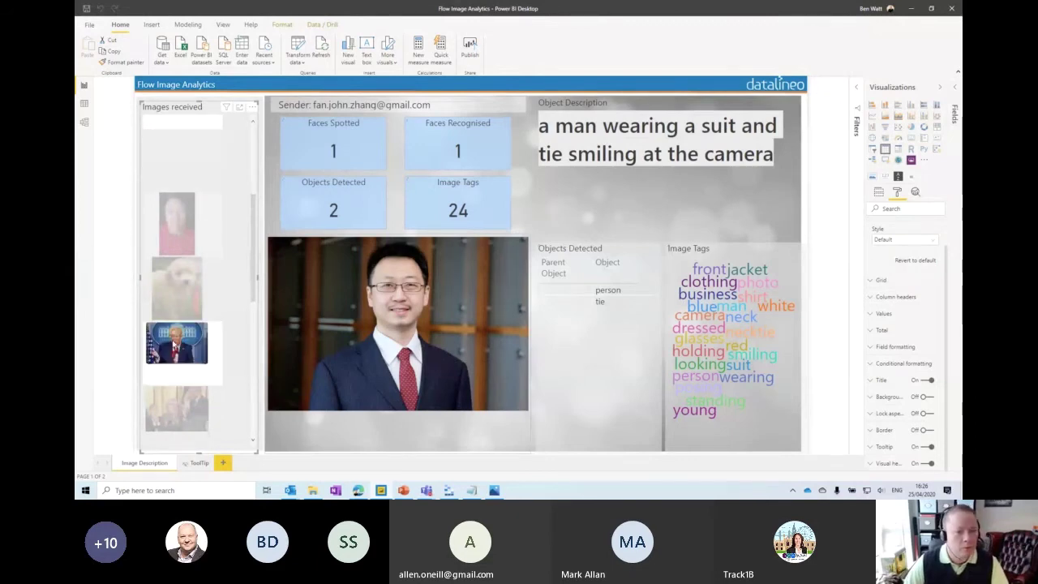
click(166, 348)
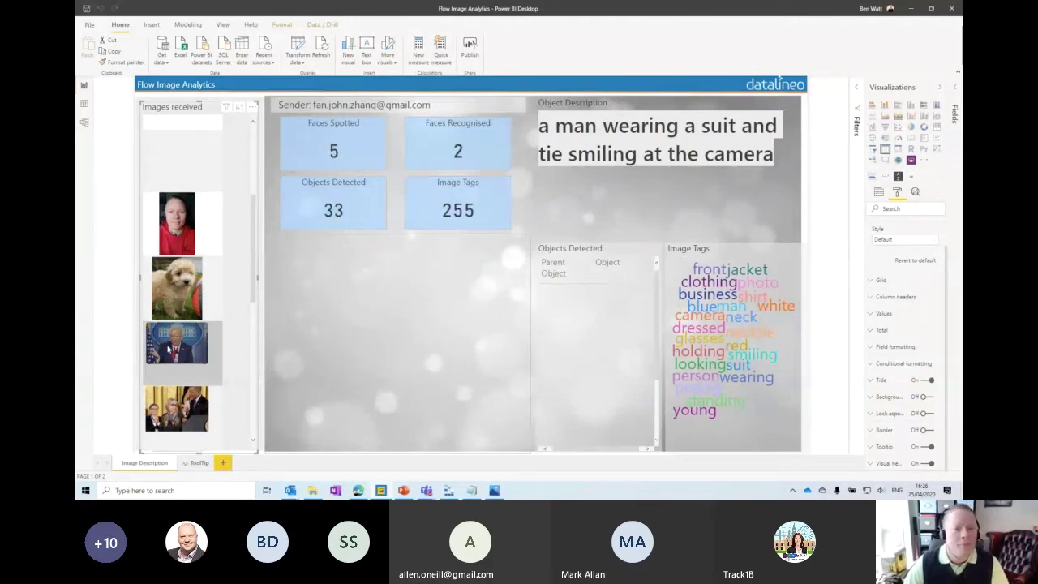
mouse_move(168, 348)
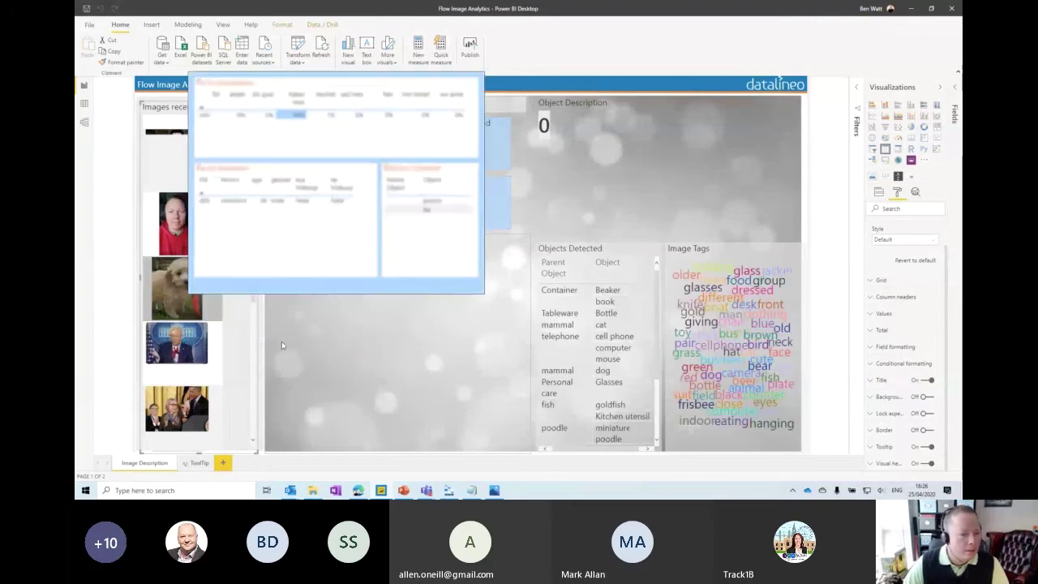
click(187, 345)
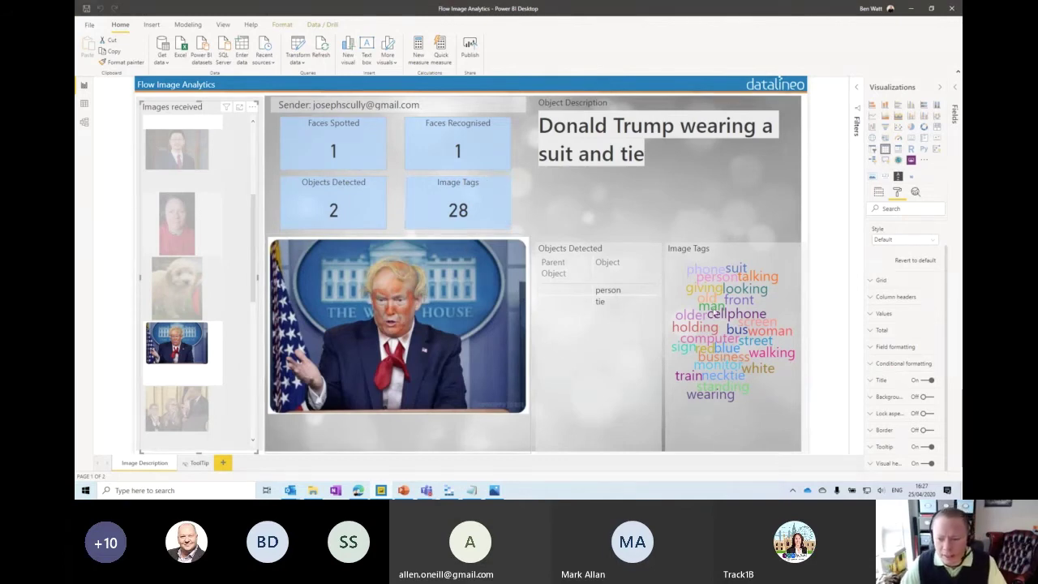
mouse_move(717, 289)
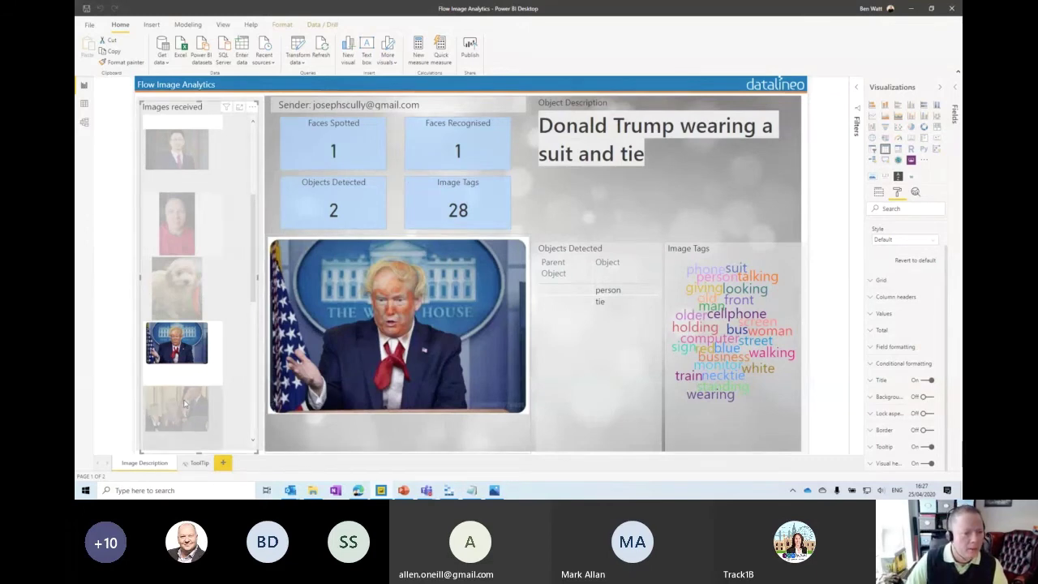
Step: Select the medal-ceremony photo and show its faces: male 40, 100% happy; female 62, 58% surprised
click(180, 403)
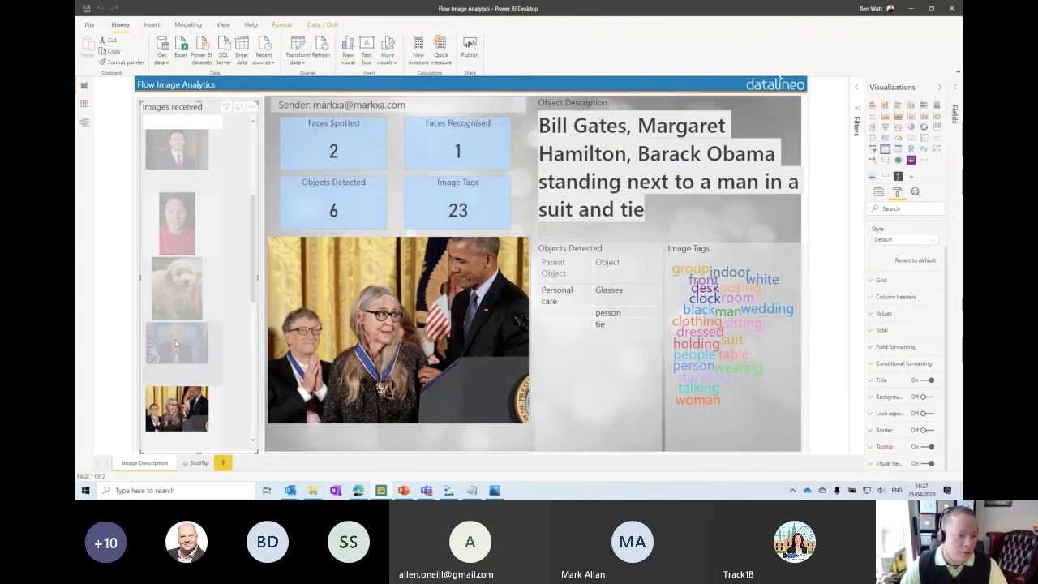
mouse_move(180, 411)
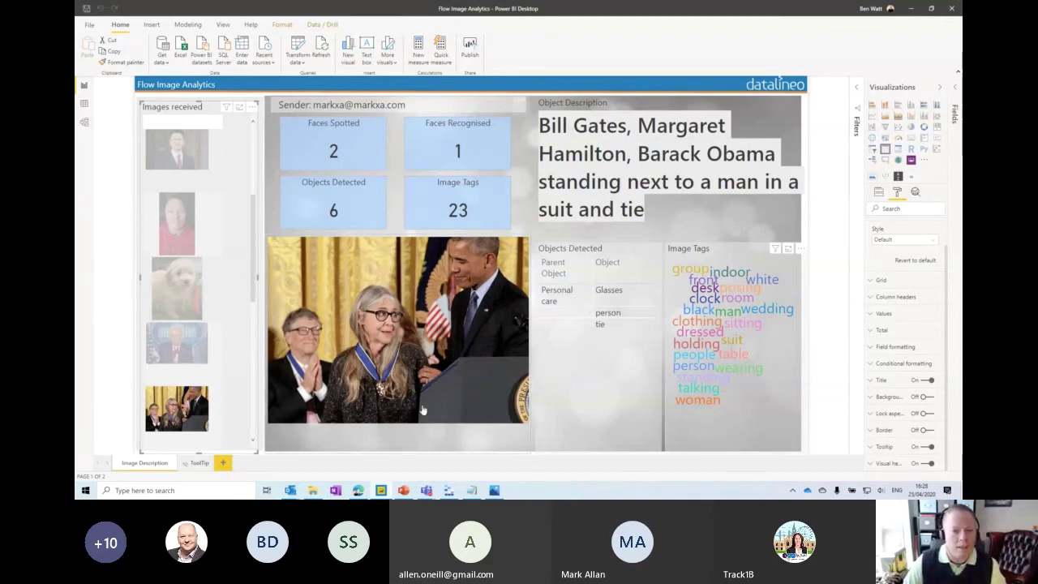
scroll(254, 232, down, 3)
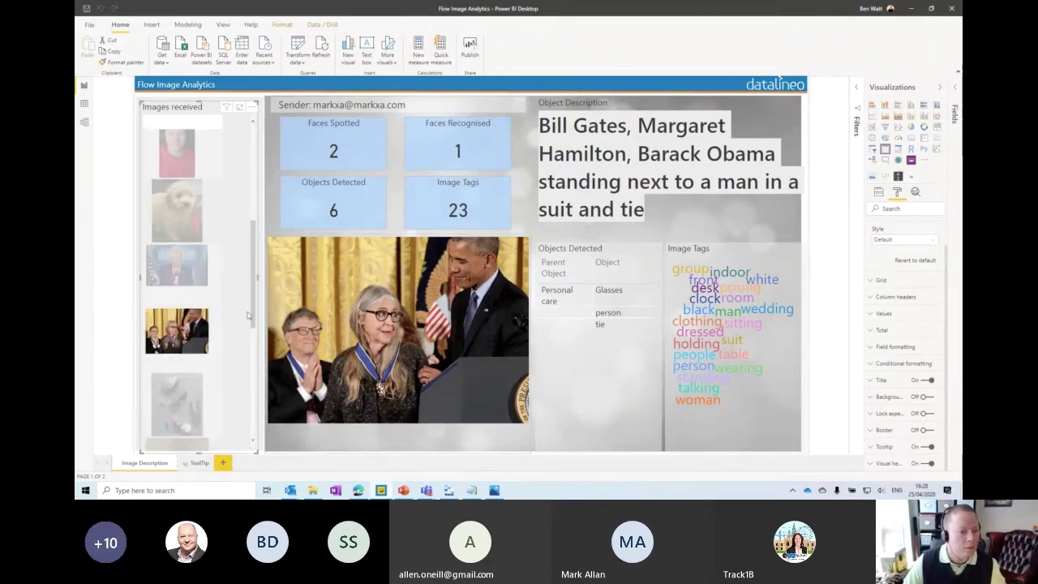
mouse_move(184, 327)
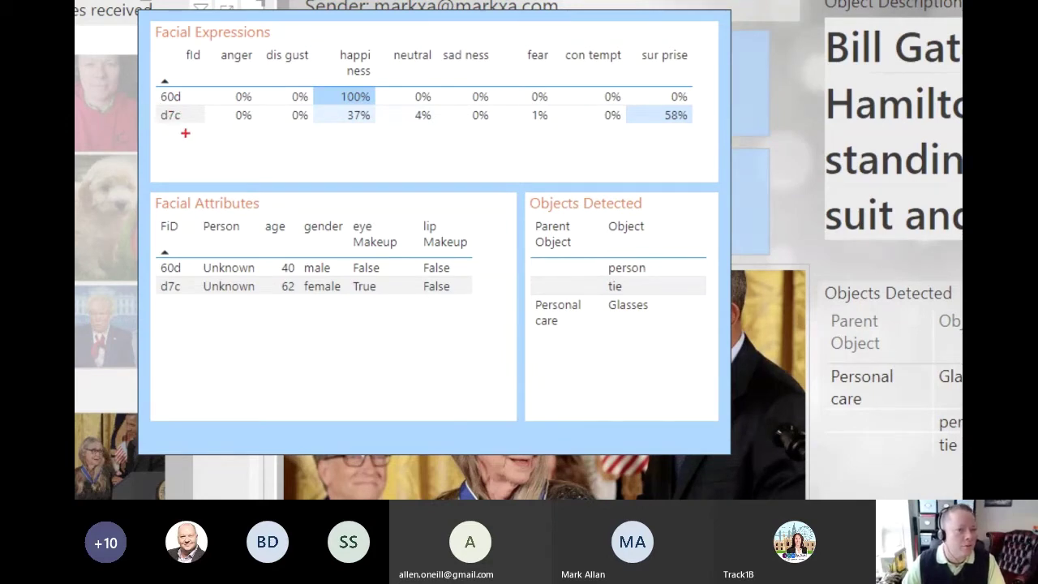
mouse_move(186, 97)
mouse_down()
mouse_move(209, 96)
mouse_move(180, 99)
mouse_up()
drag(180, 267, 188, 267)
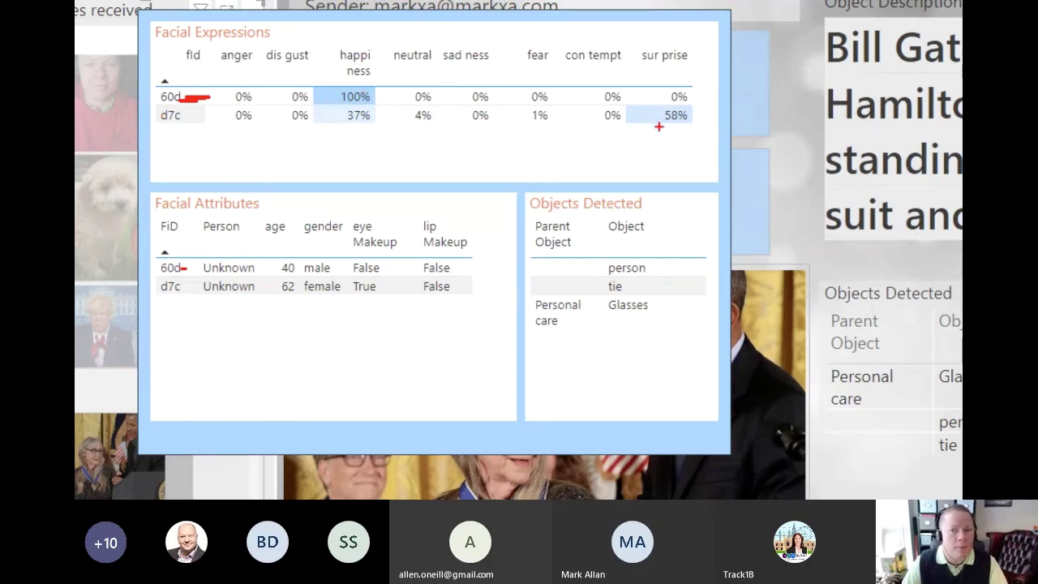
mouse_move(682, 112)
mouse_down()
mouse_move(656, 120)
mouse_move(692, 127)
mouse_move(671, 98)
mouse_up()
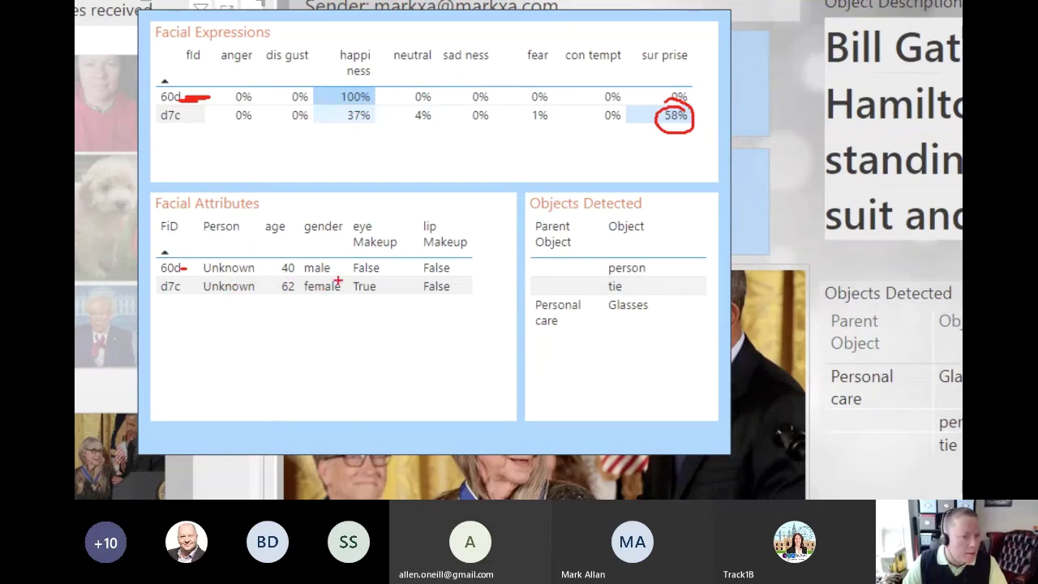
mouse_move(337, 281)
mouse_down()
mouse_move(297, 288)
mouse_move(343, 301)
mouse_move(330, 274)
mouse_up()
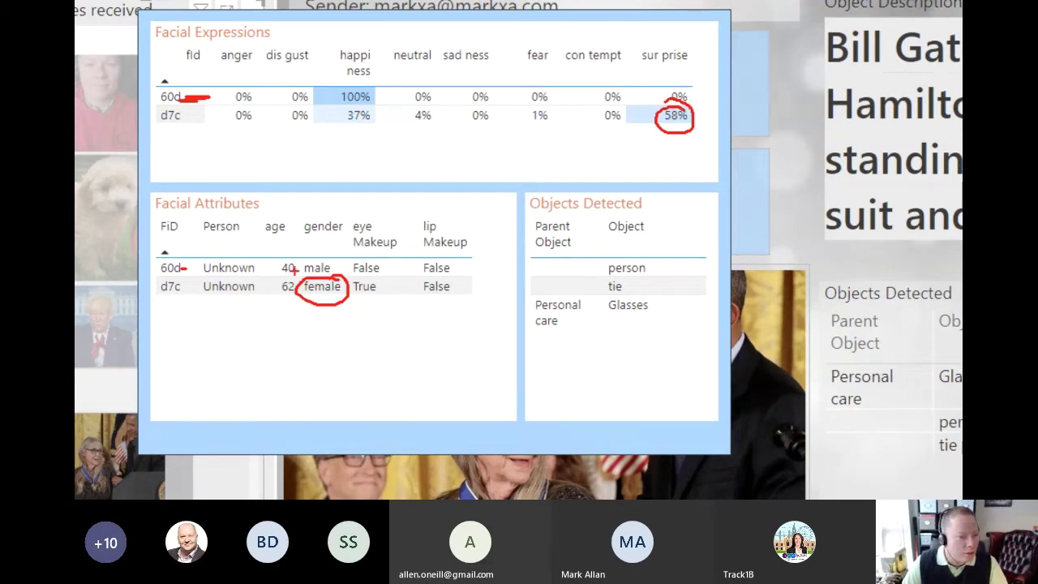
mouse_move(292, 255)
mouse_down()
mouse_move(276, 271)
mouse_move(299, 257)
mouse_up()
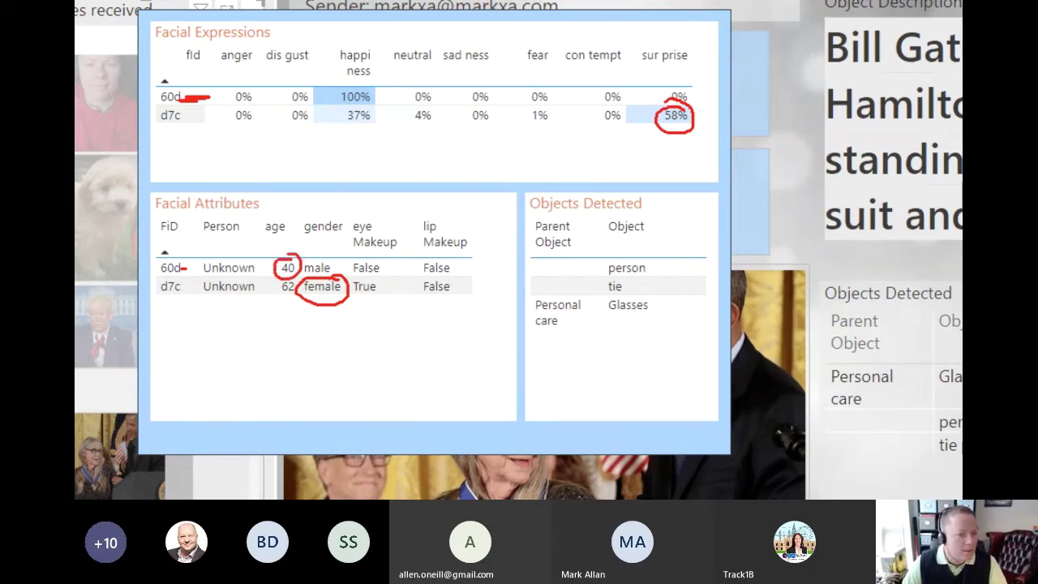
key(Escape)
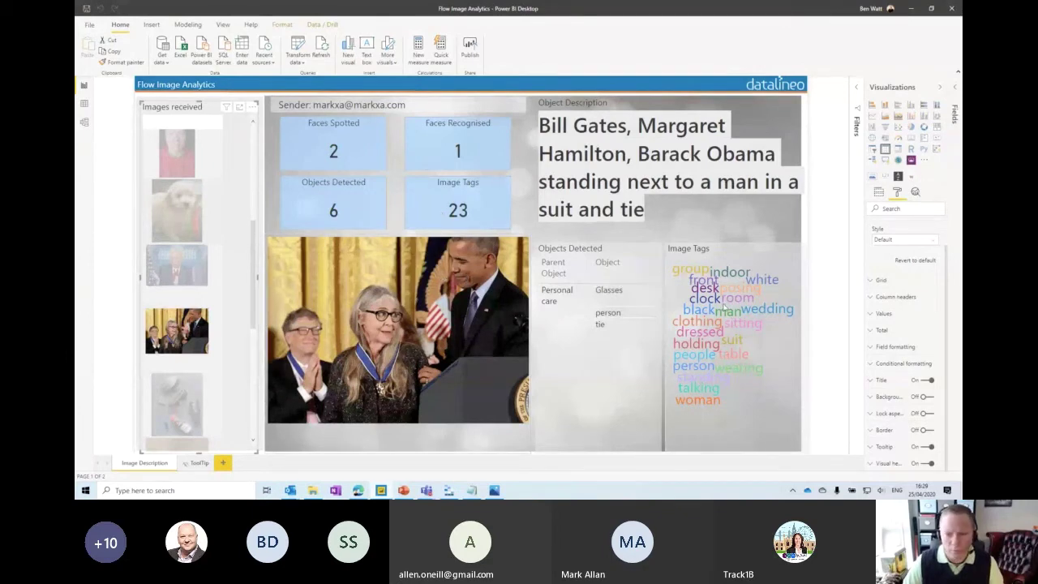
Step: Select the last image, 'a stack of flyers on a table', with 0 faces, 4 objects, 8 tags
scroll(255, 259, down, 3)
drag(254, 279, 255, 342)
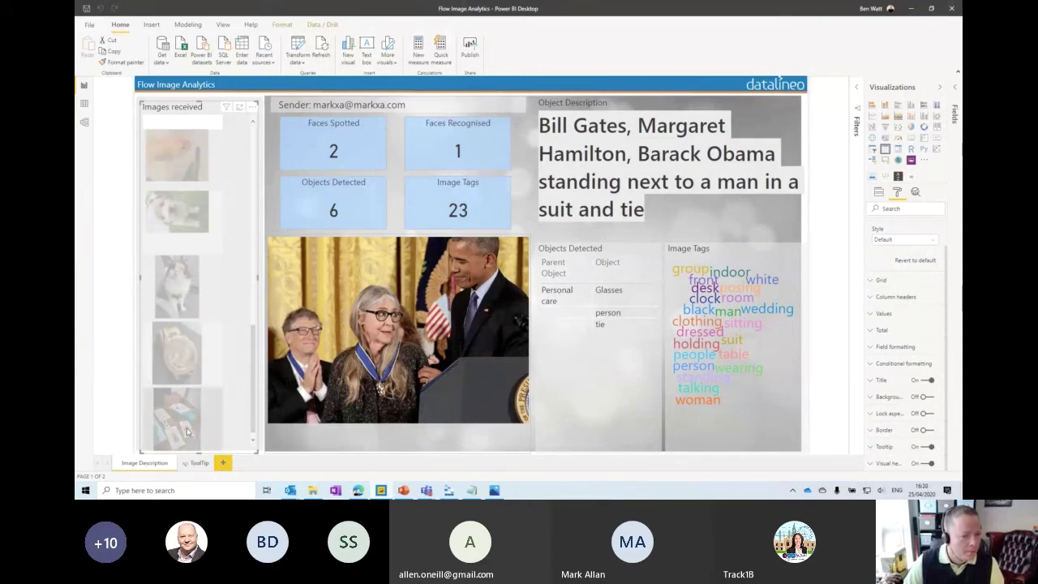
click(186, 430)
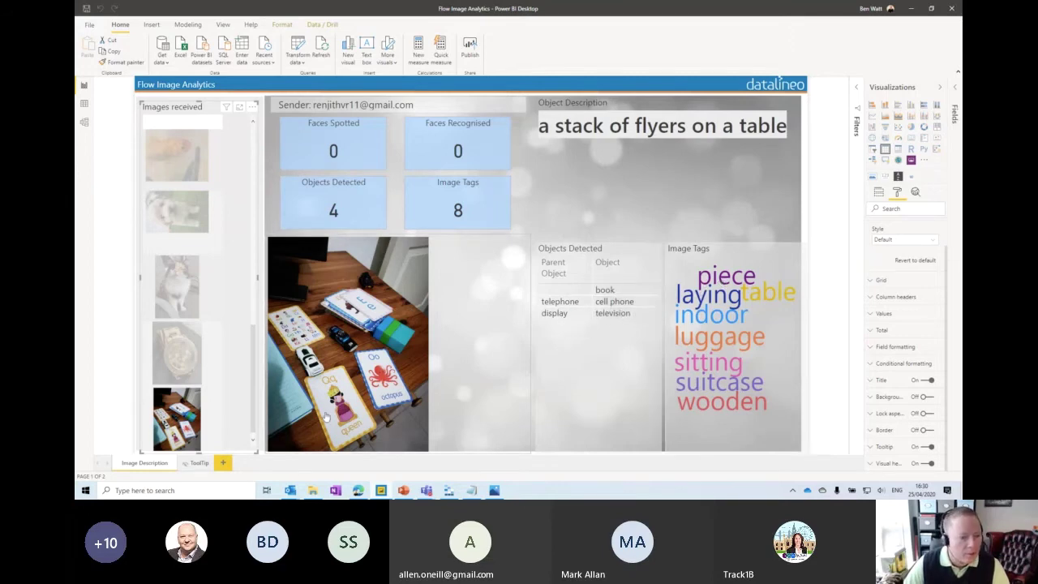
drag(256, 353, 250, 144)
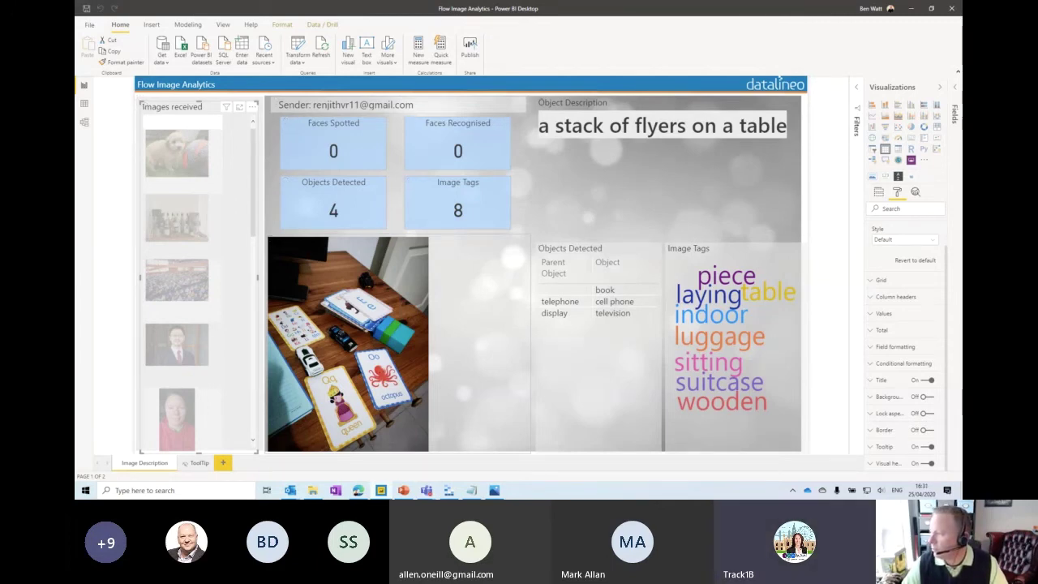
click(183, 326)
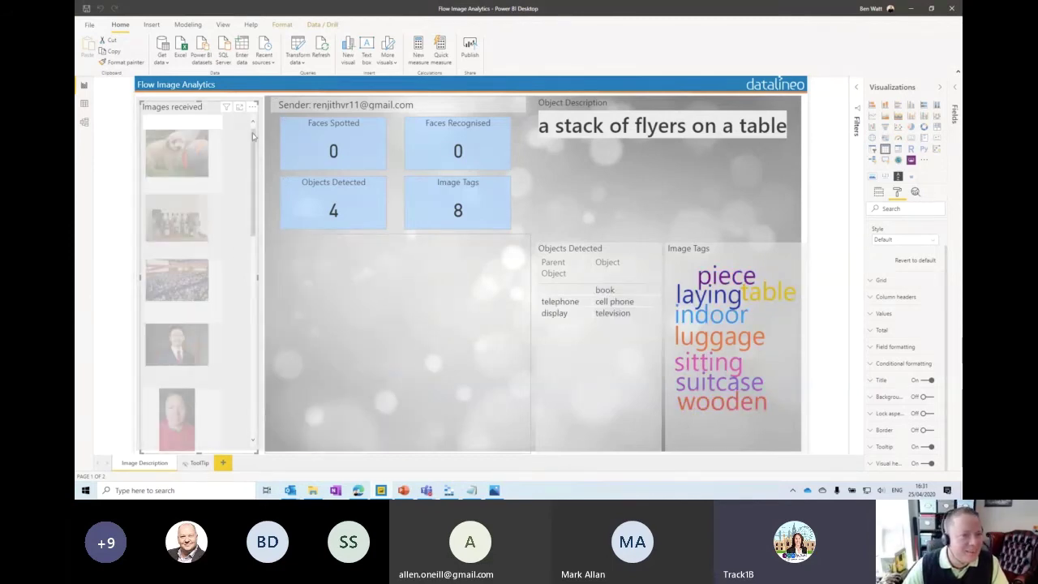
scroll(254, 146, down, 1)
scroll(254, 145, down, 5)
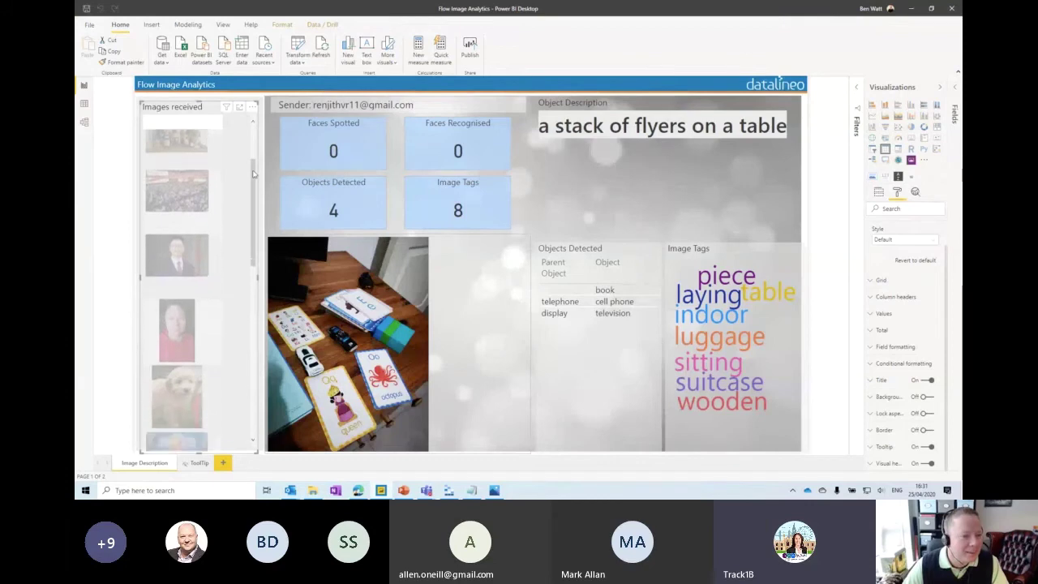
drag(251, 190, 253, 356)
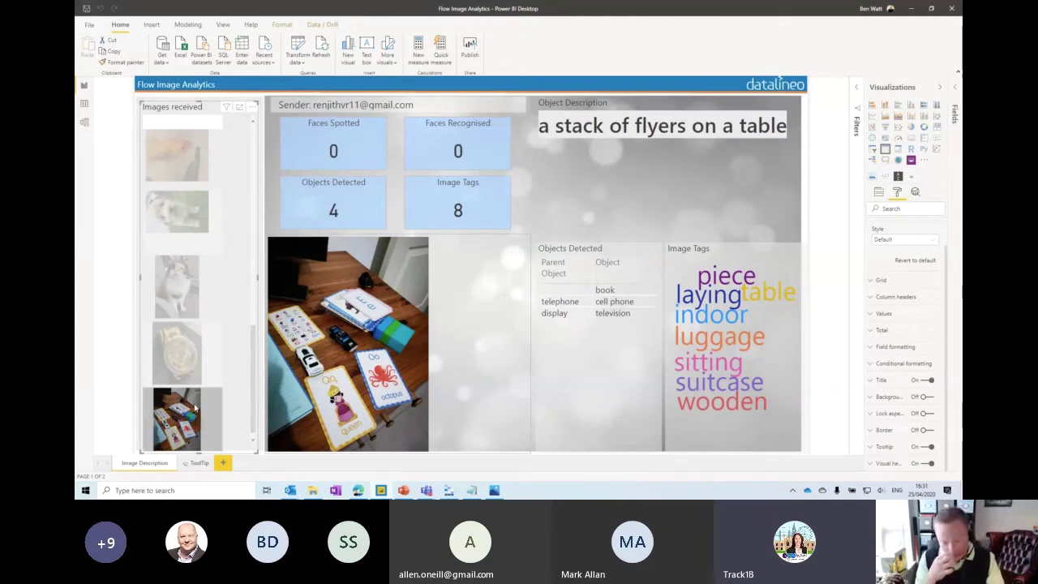
mouse_move(194, 407)
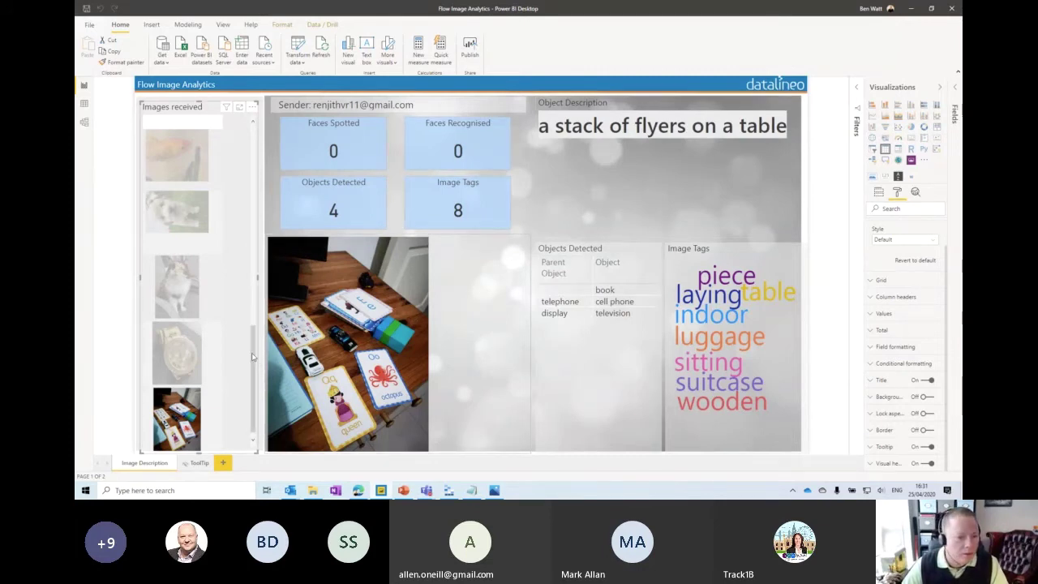
drag(252, 356, 256, 143)
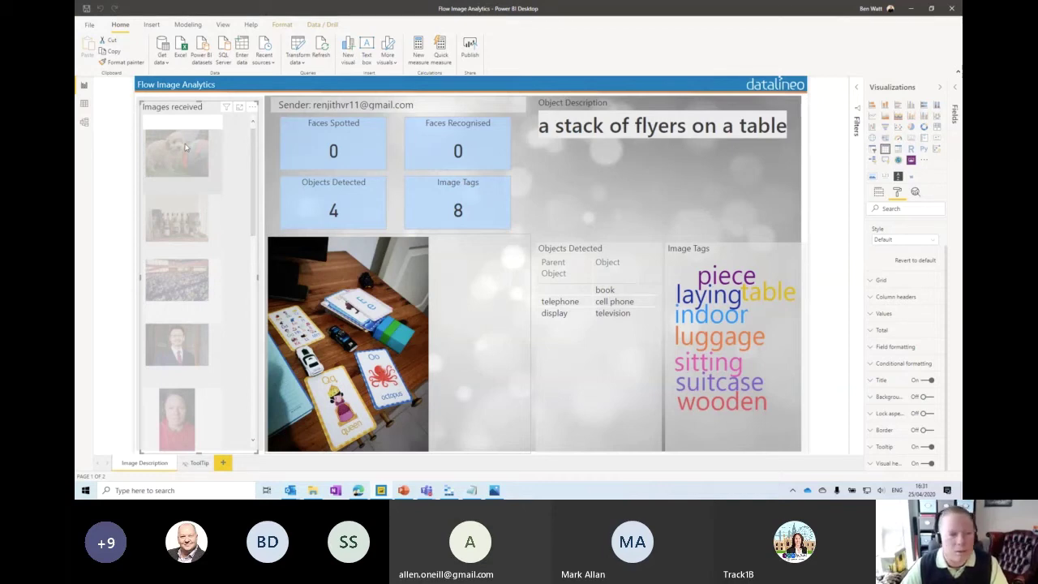
Step: Show the Flow Image Analytics results for the dog photo
click(186, 147)
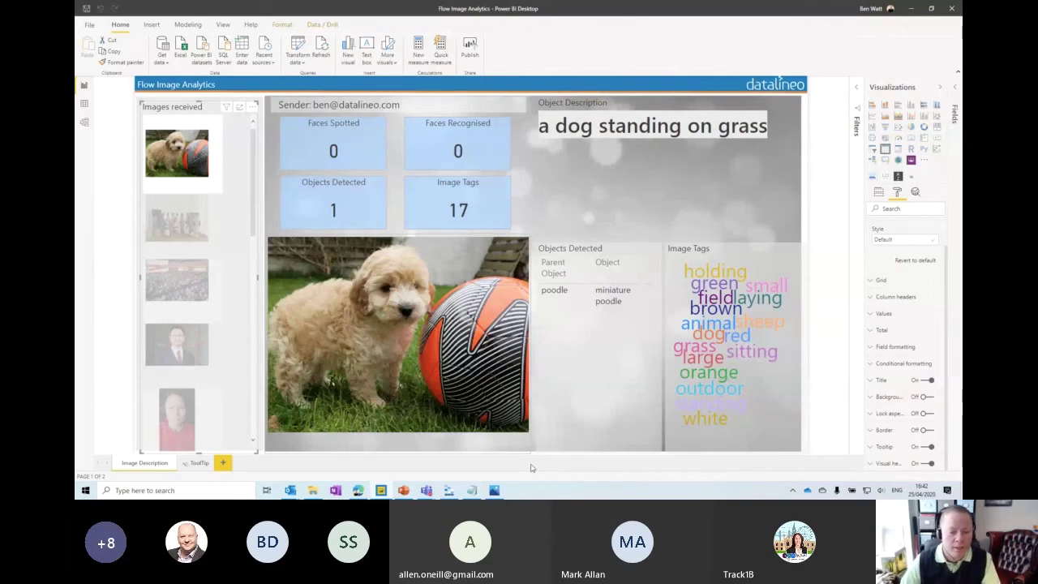
Step: Switch to the Power BI service dashboard showing 10 emails, 14 images and 12.80 MB
click(357, 490)
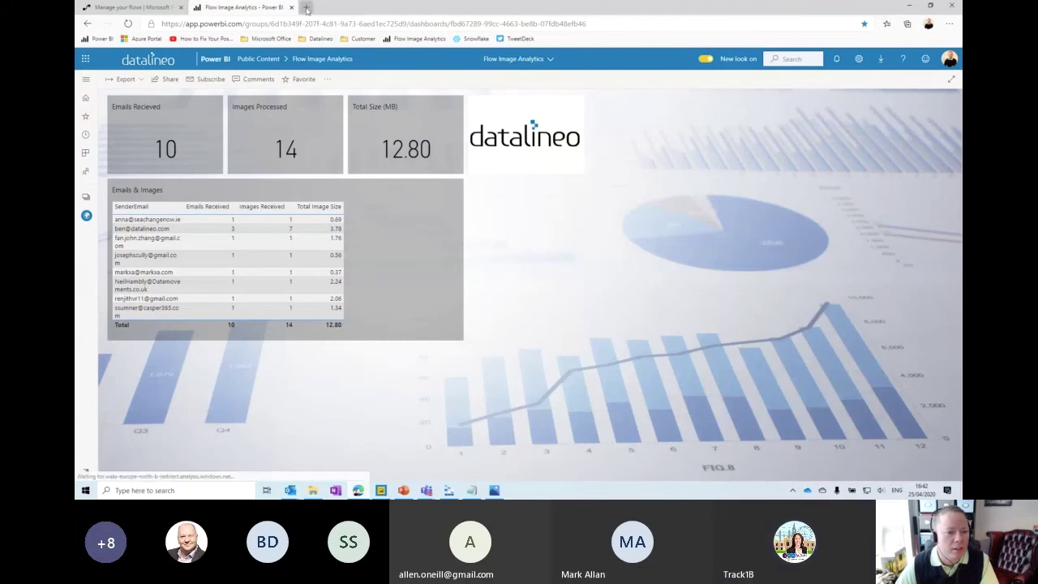
Step: Review the Image Analytics - Analyse Email flow's details and runs, then open the Templates gallery
click(162, 9)
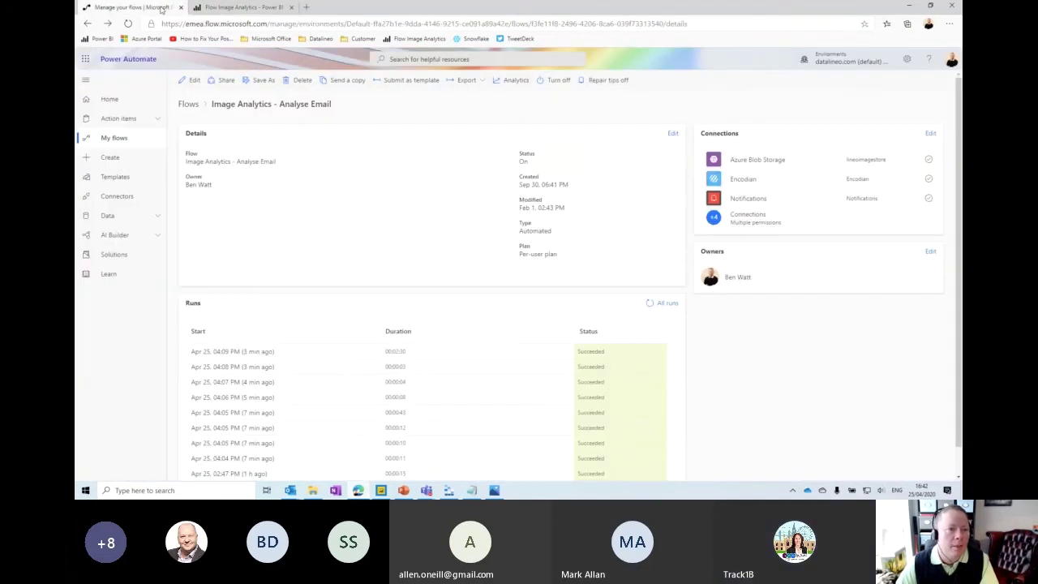
click(121, 180)
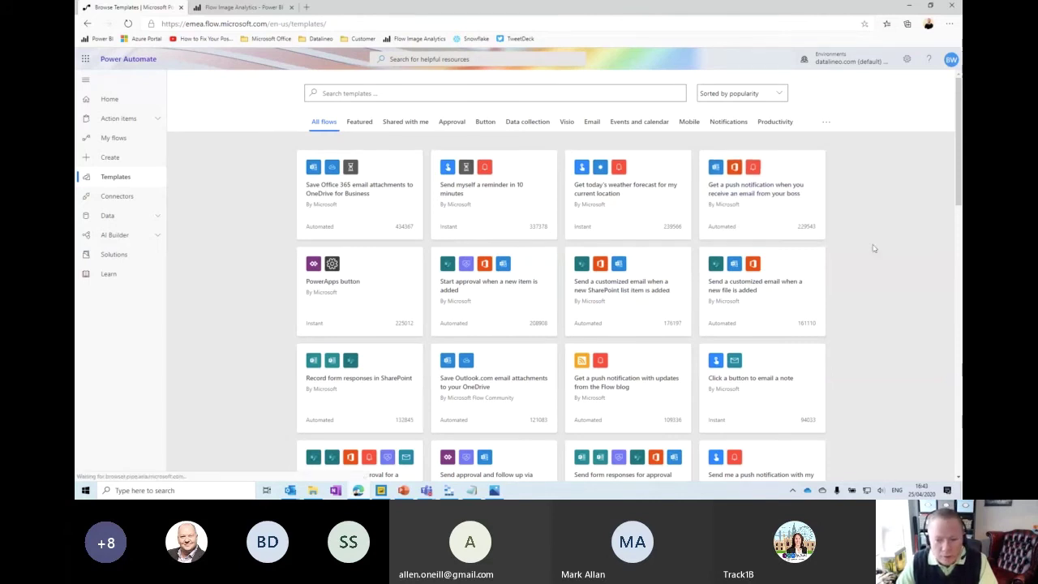
scroll(873, 248, down, 3)
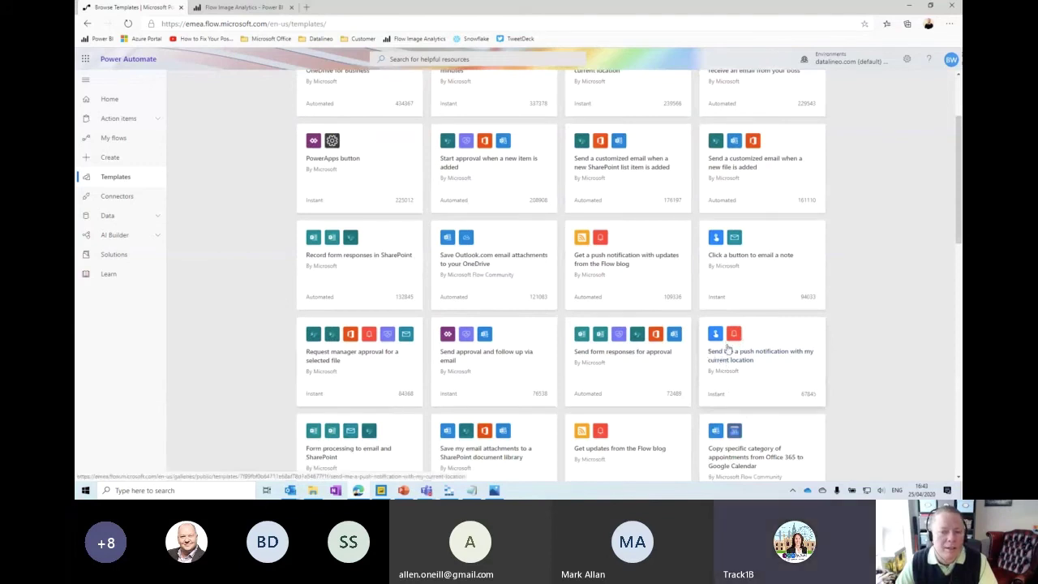
click(727, 347)
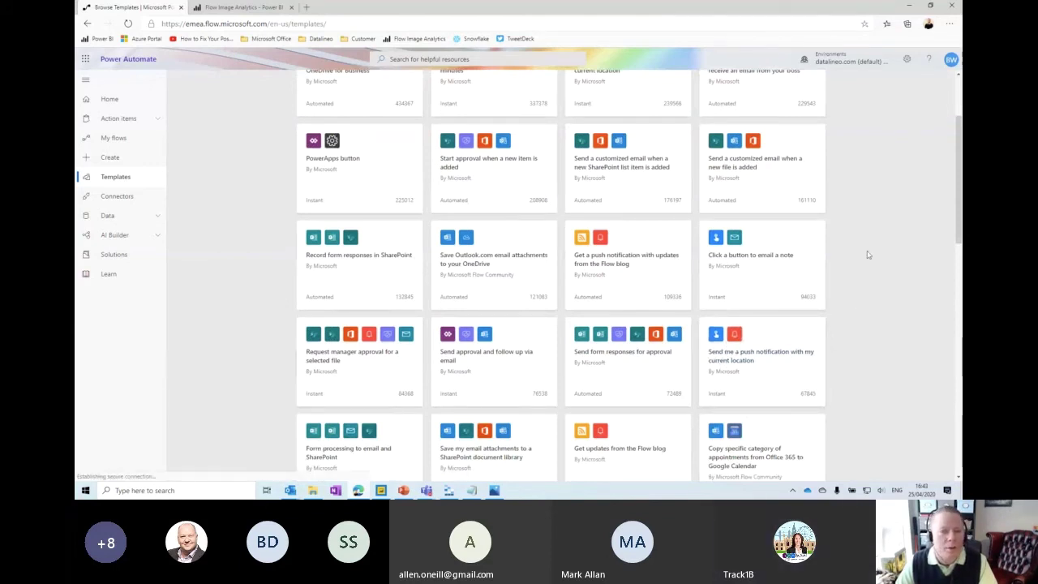
scroll(867, 255, up, 2)
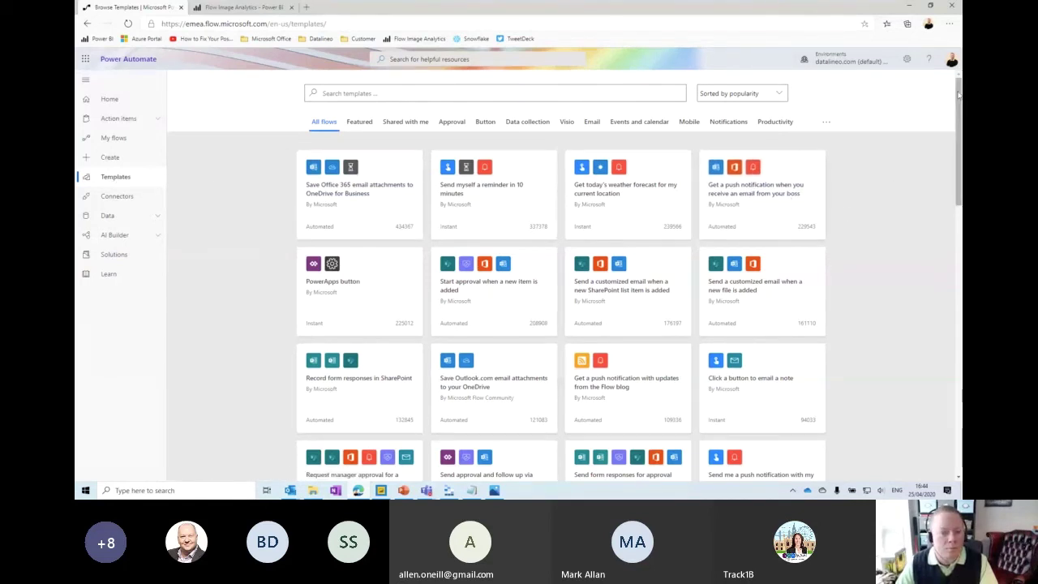
mouse_move(959, 95)
mouse_down()
mouse_move(960, 126)
mouse_move(957, 102)
mouse_up()
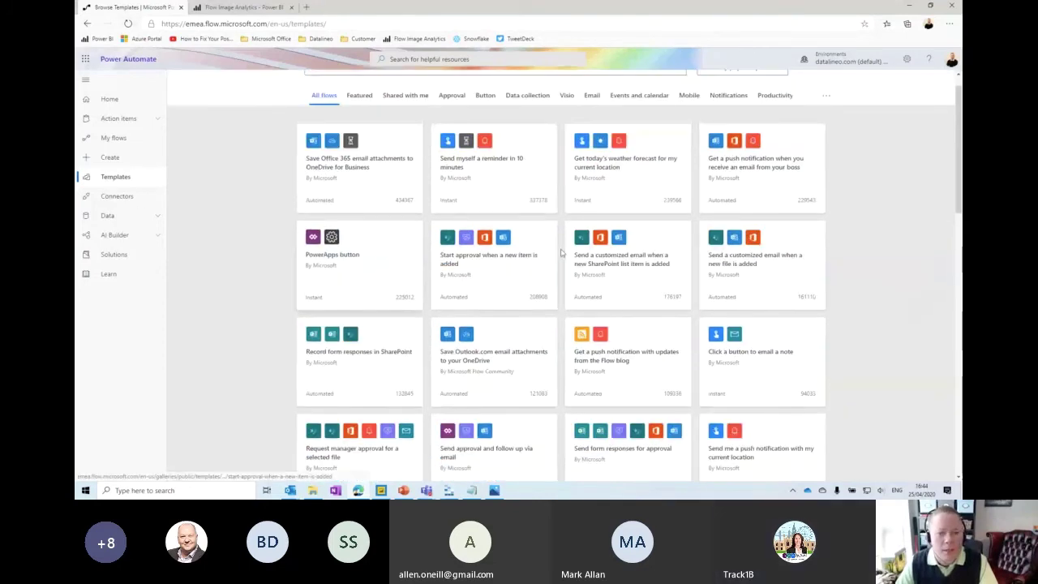
scroll(872, 239, down, 2)
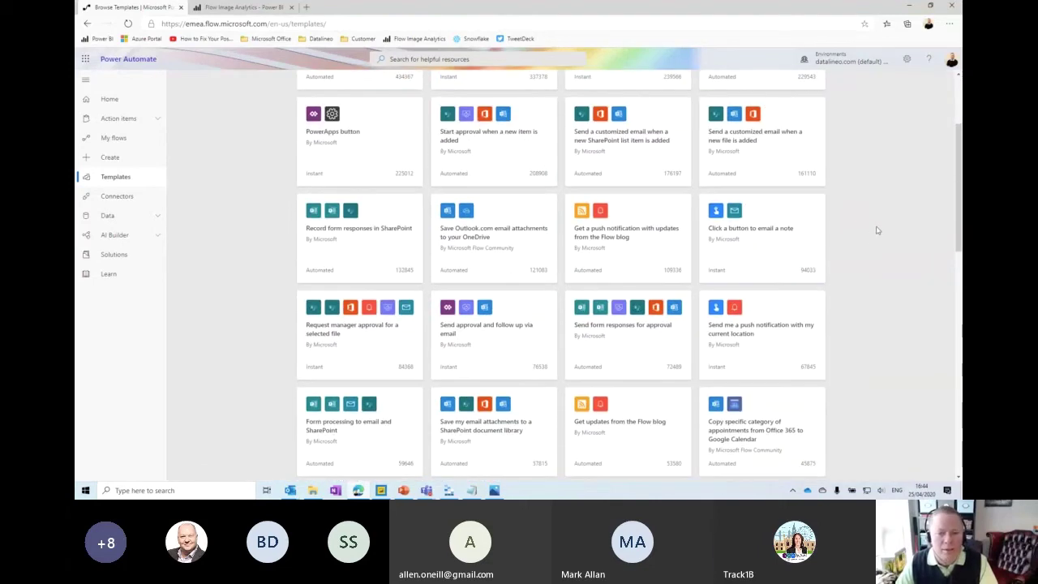
scroll(876, 231, up, 2)
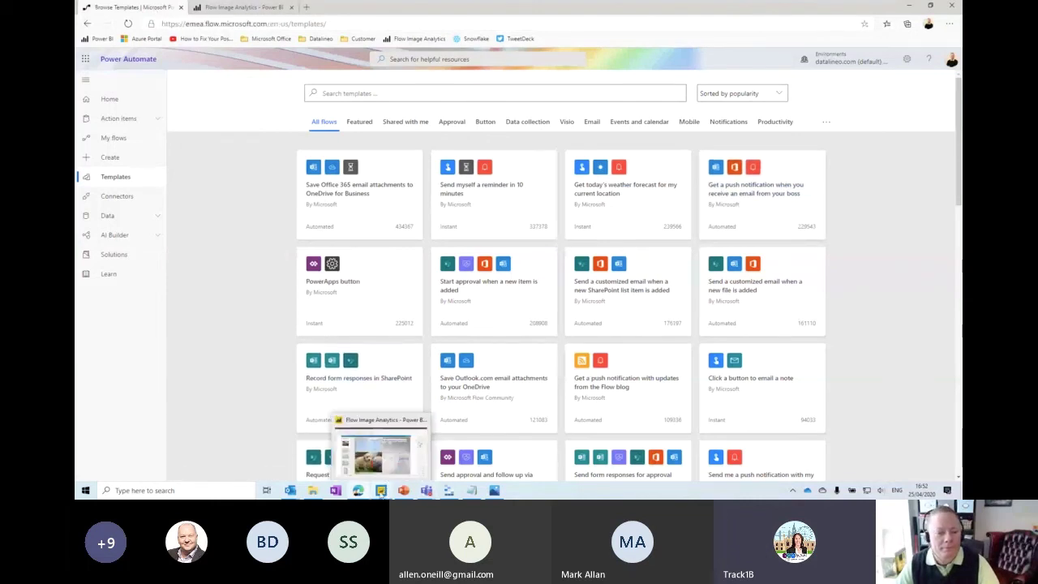
Step: Bring the Flow Image Analytics report with the dog photo back to the front in Power BI Desktop
click(381, 490)
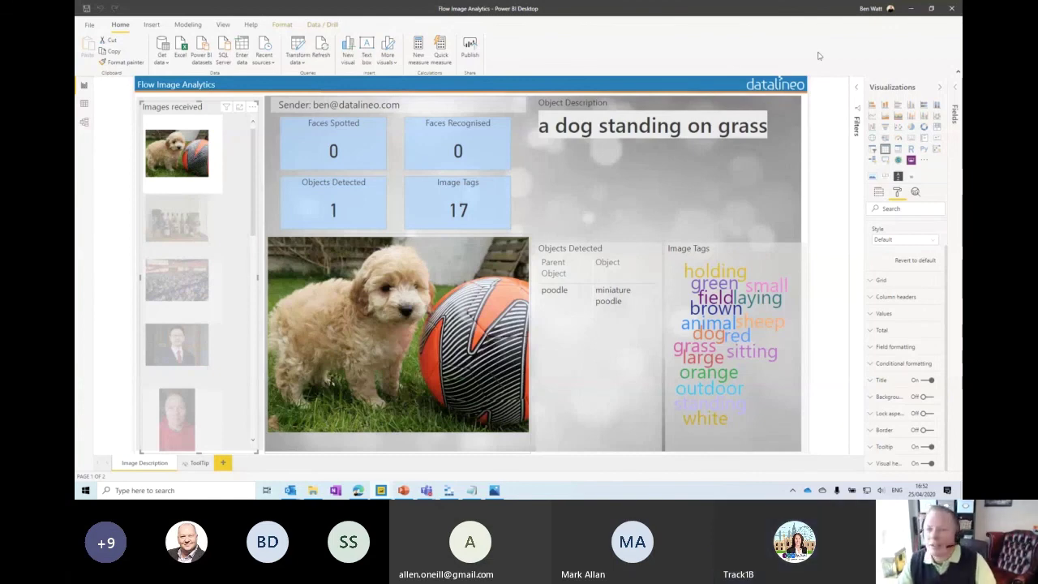
Step: Refresh the report's data, then switch to PowerPoint slide 4, 'Send me your pics please'
click(298, 51)
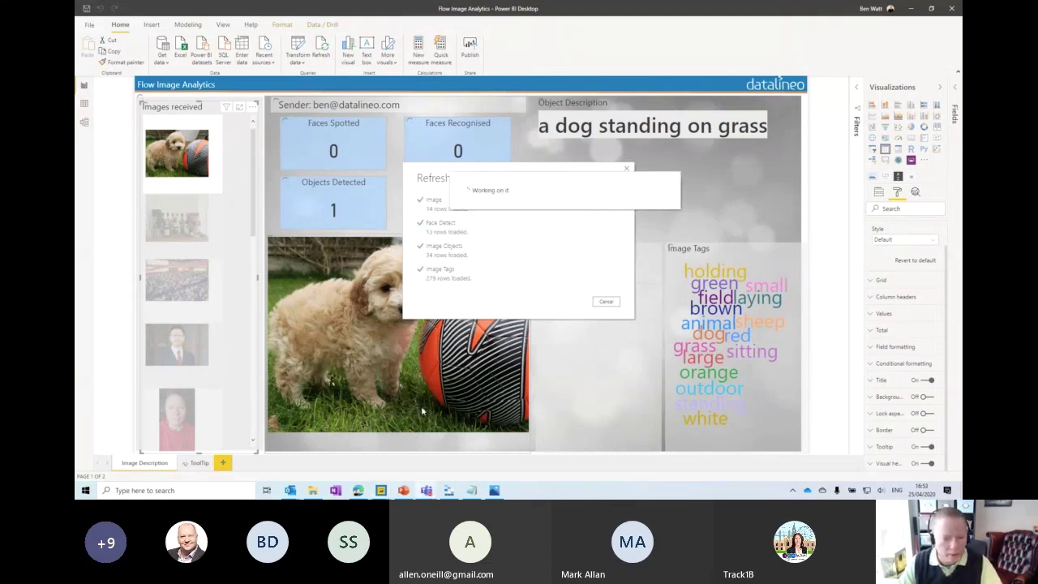
click(403, 491)
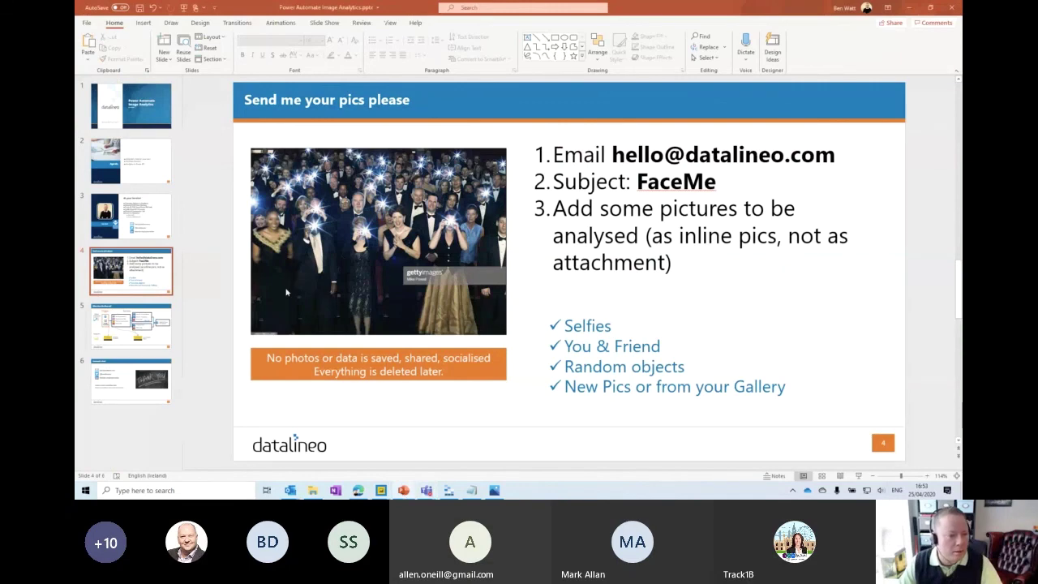
Step: Advance to thank-you slide 6, highlight the GitHub sessions link, then return to the Power BI report
key(Page_Down)
key(Page_Down)
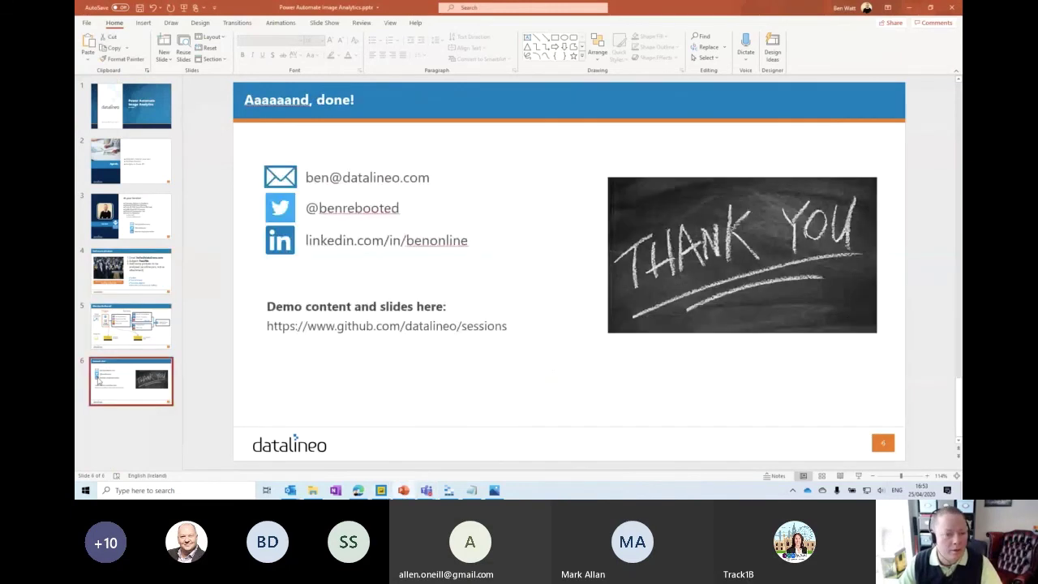
drag(508, 326, 267, 326)
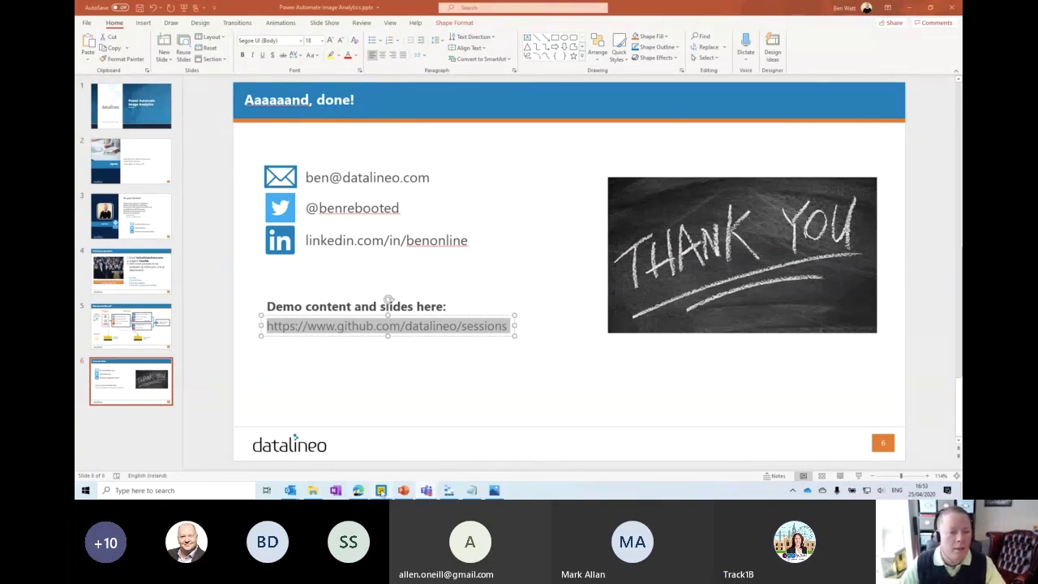
click(381, 491)
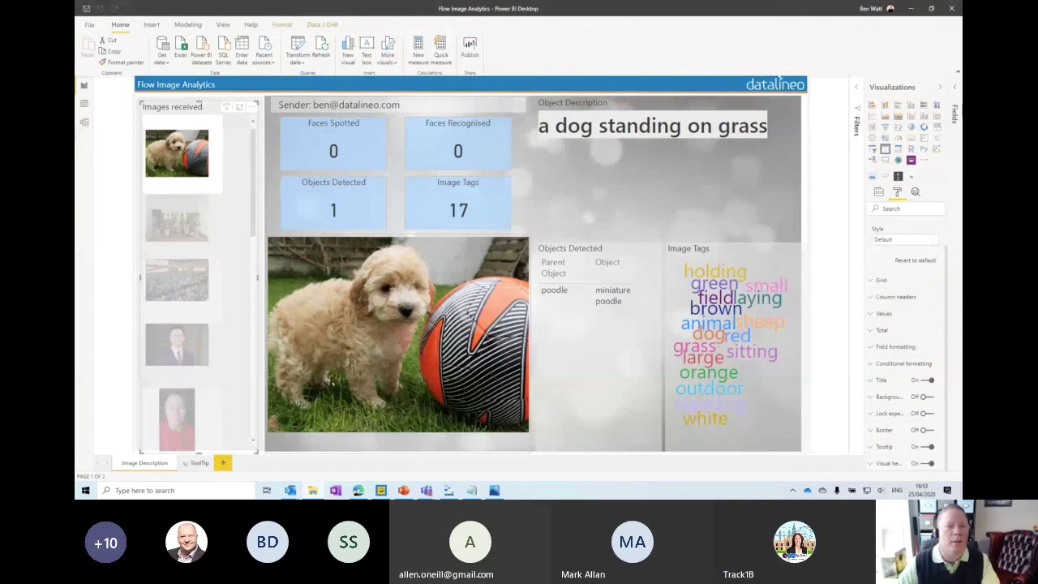
Step: Open ClearHistoricalData.ps1 from the Power Automate Image Analytics folder for editing in Notepad++
key(alt+Tab)
click(468, 114)
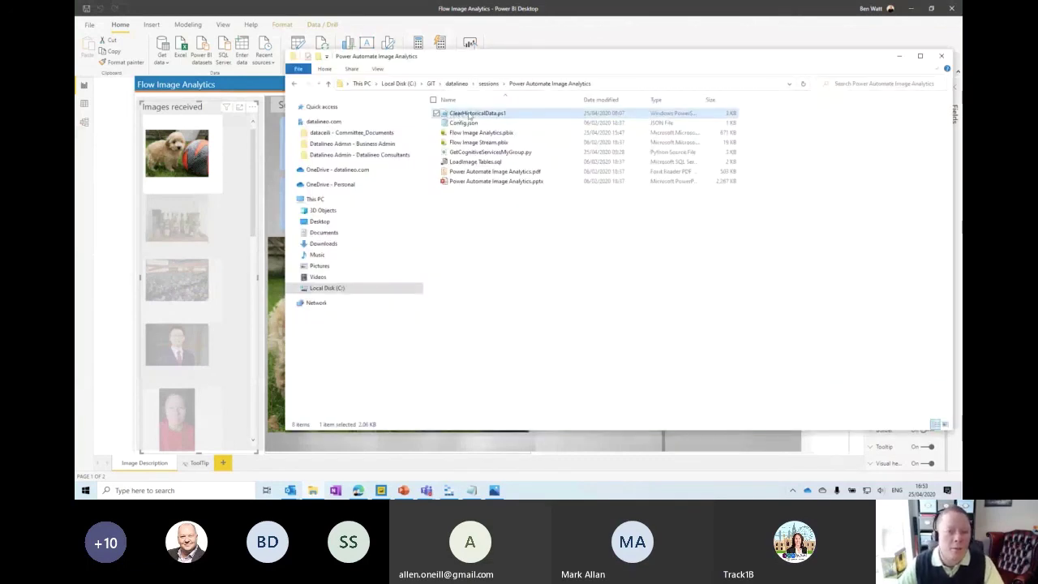
double_click(464, 113)
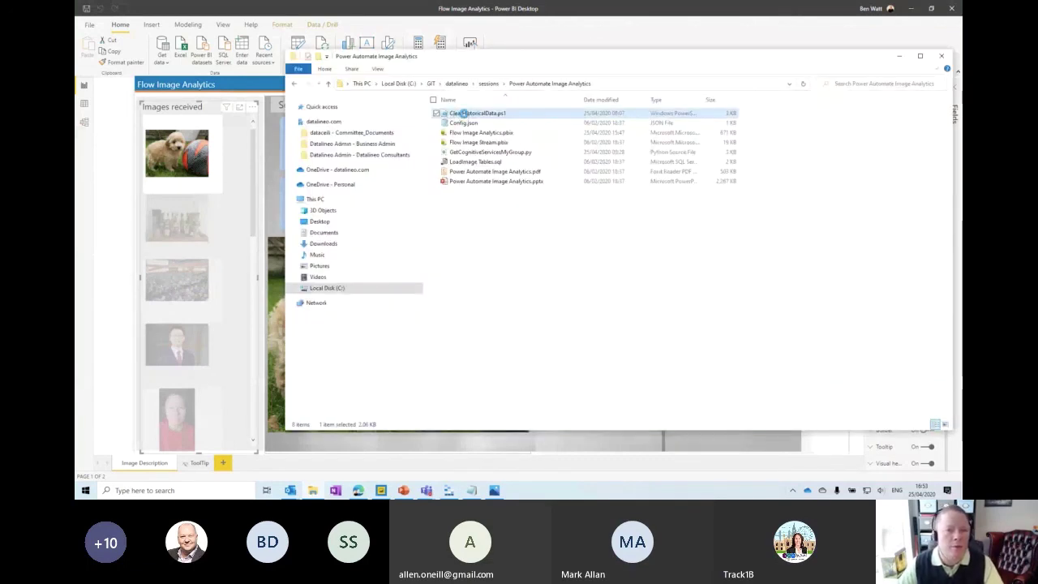
right_click(464, 114)
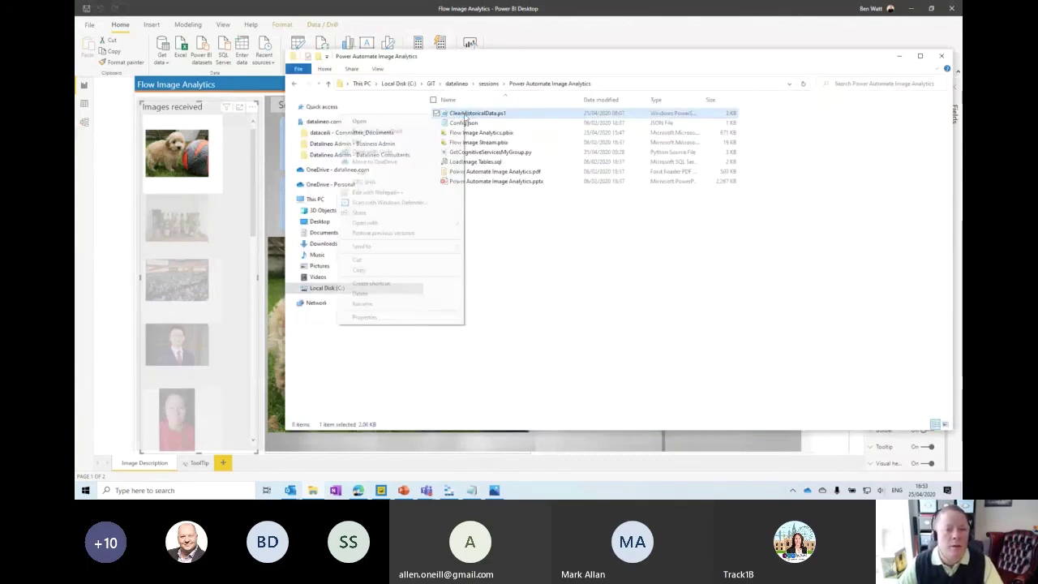
click(389, 195)
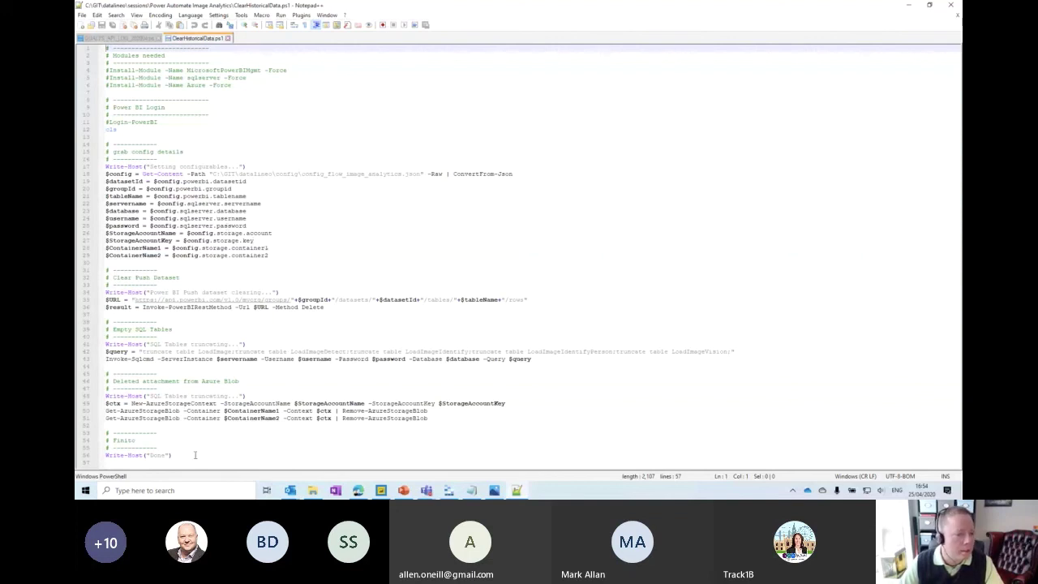
Step: Highlight the script body and its three Install-Module lines, then return to File Explorer and select Config.json
drag(195, 455, 111, 63)
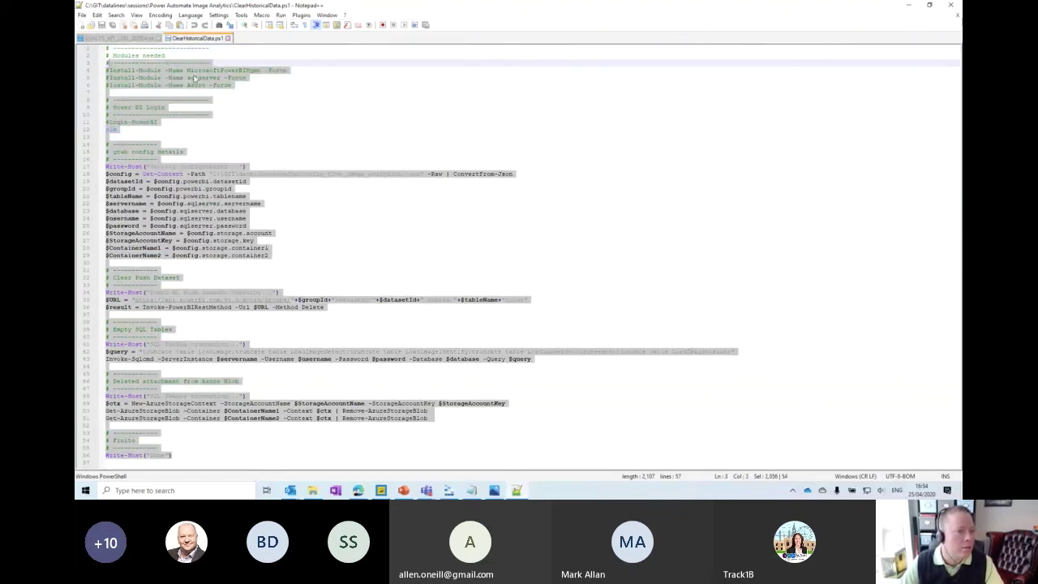
click(194, 78)
click(107, 70)
drag(106, 69, 300, 93)
click(283, 112)
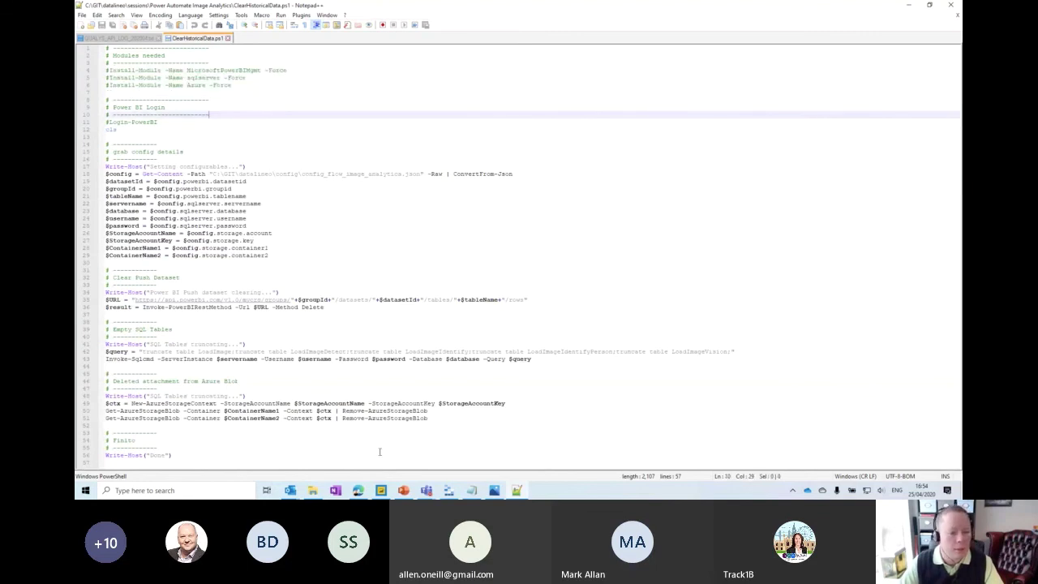
click(312, 491)
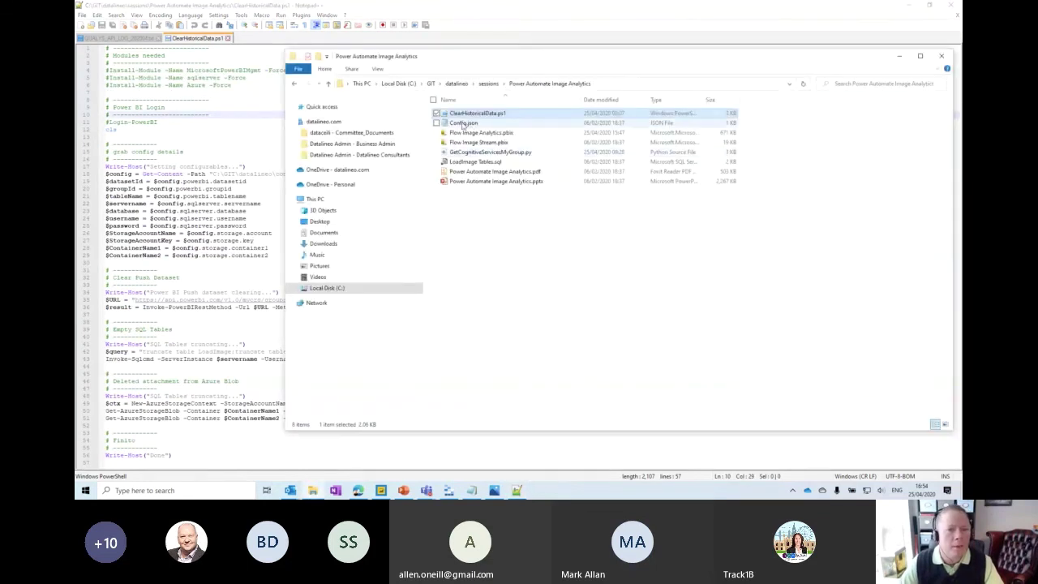
click(462, 123)
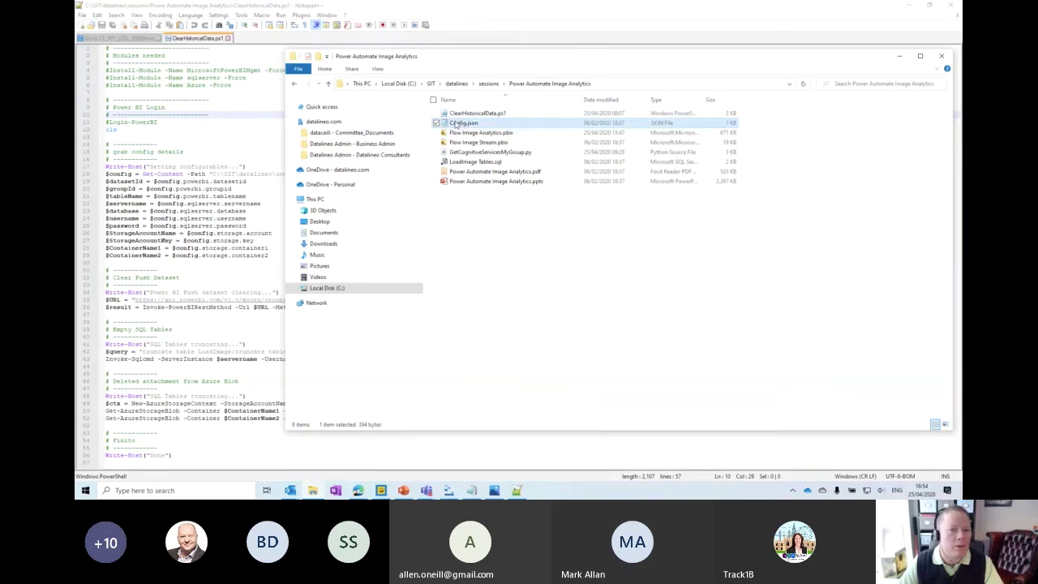
right_click(455, 122)
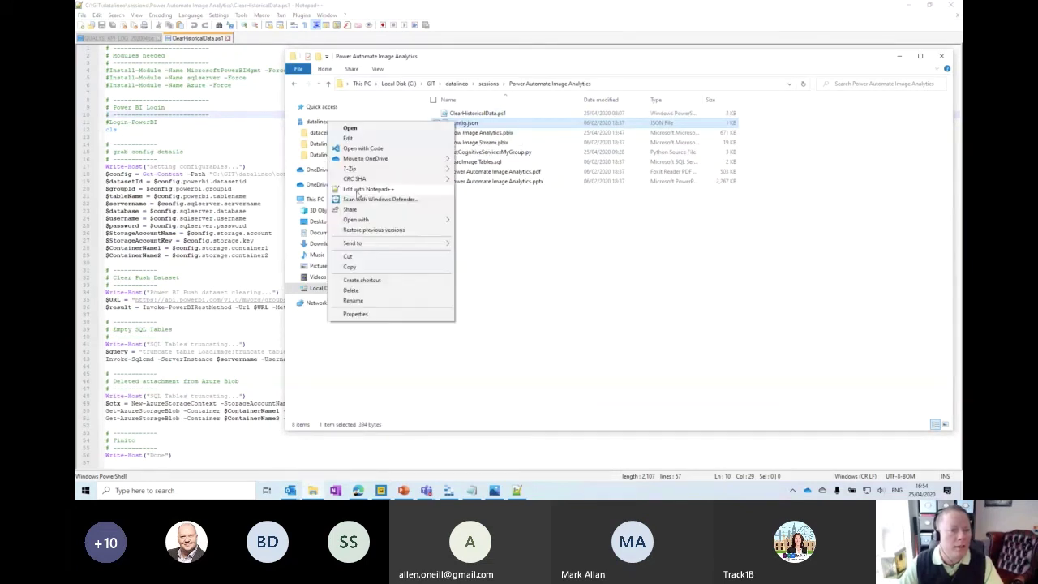
click(366, 189)
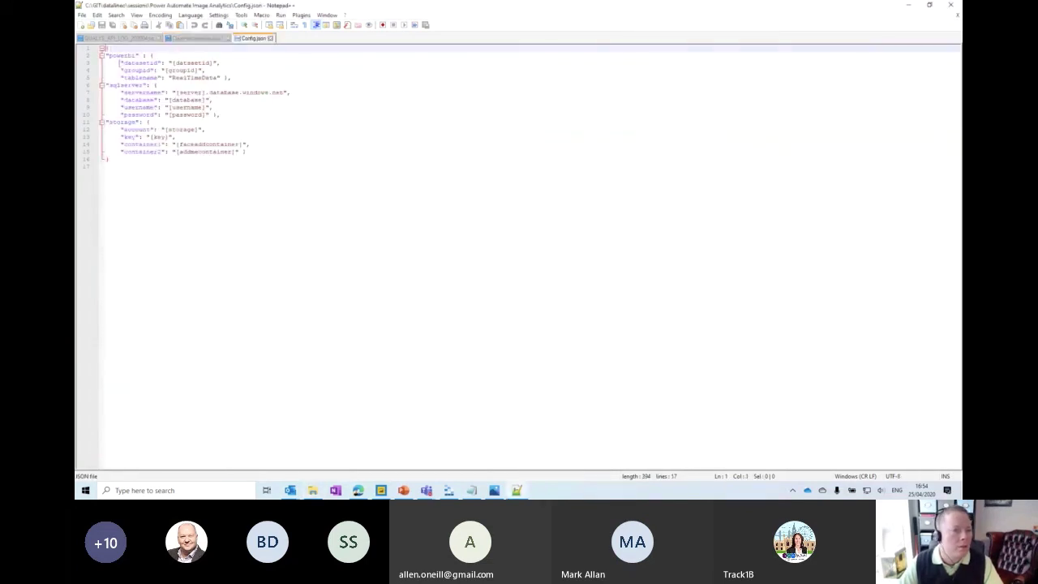
drag(108, 51, 306, 167)
click(171, 202)
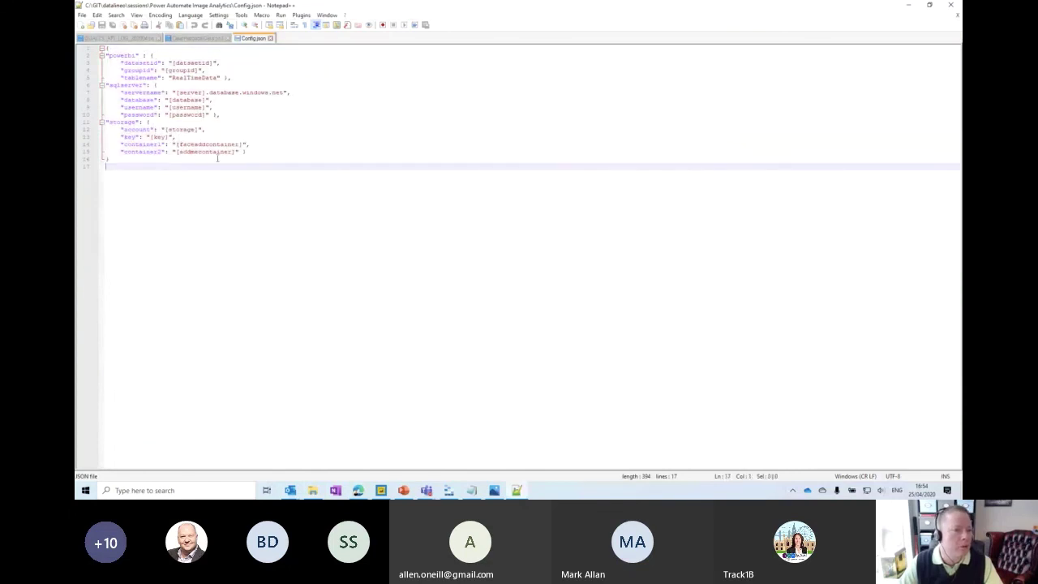
click(270, 38)
click(313, 490)
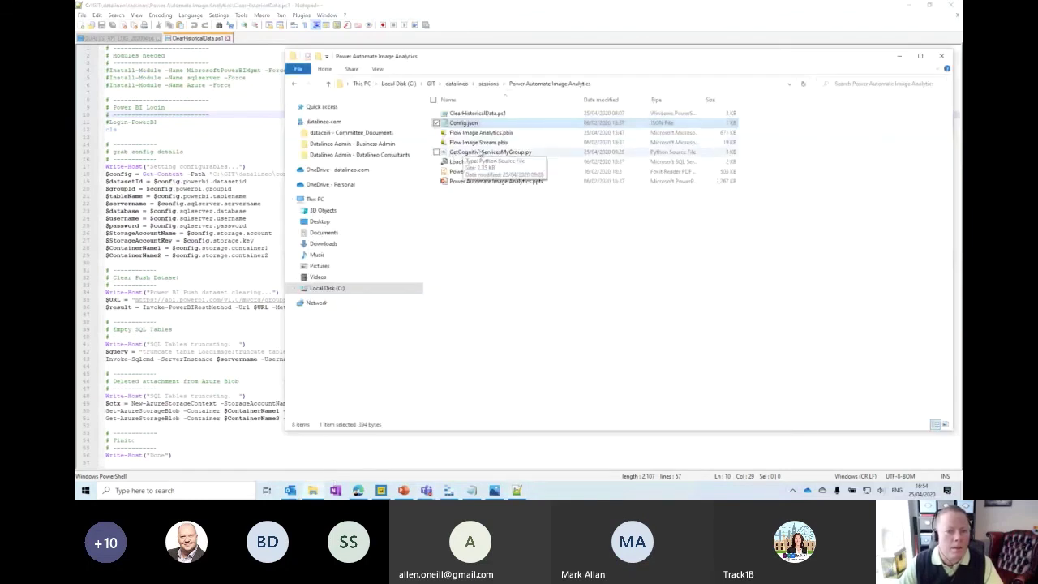
Step: Open GetCognitiveServicesMyGroup.py in Notepad++, scroll through its Face API code, then return to the project folder
click(481, 153)
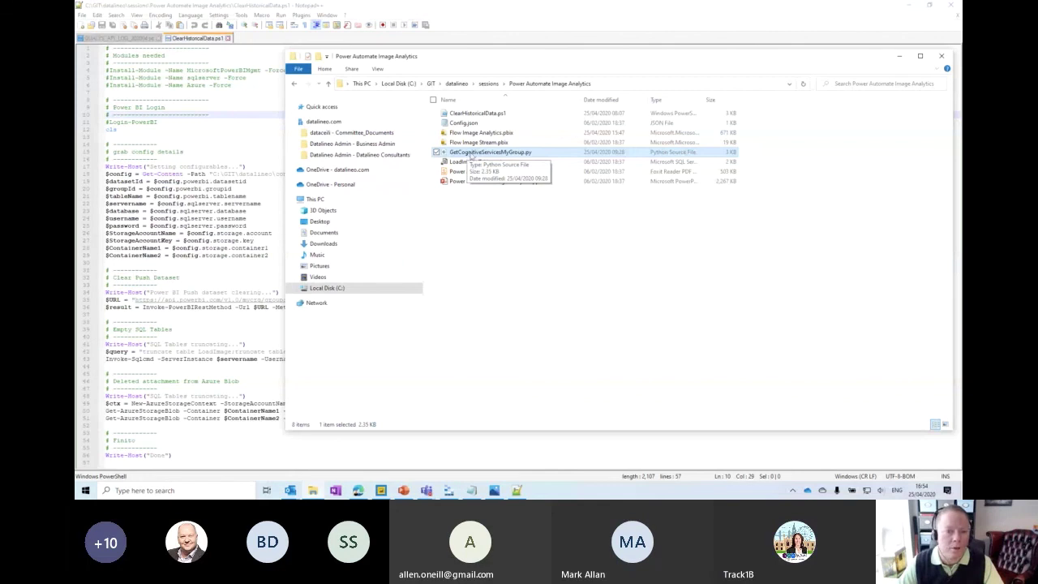
double_click(465, 153)
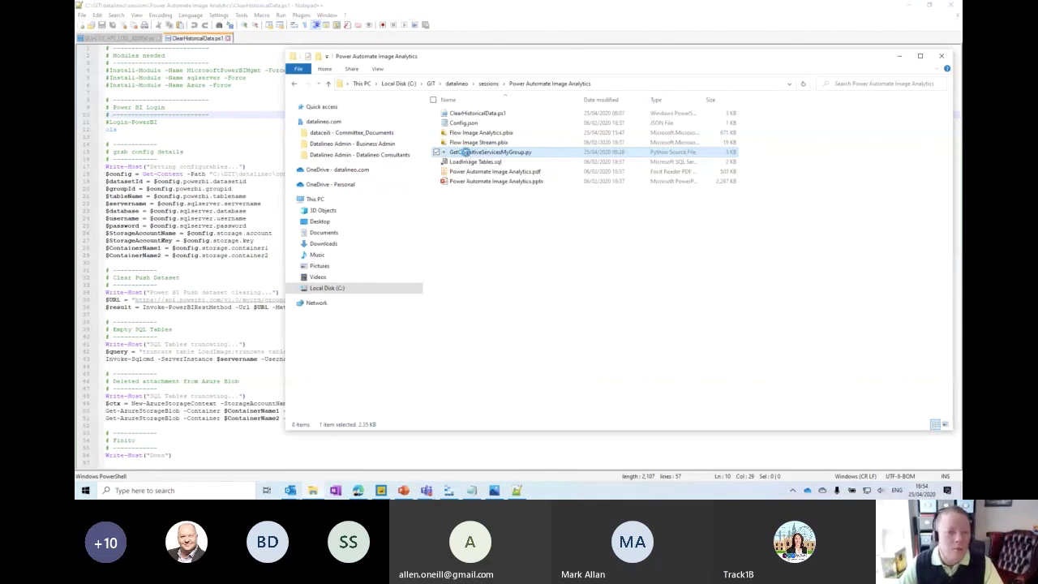
right_click(467, 152)
click(389, 211)
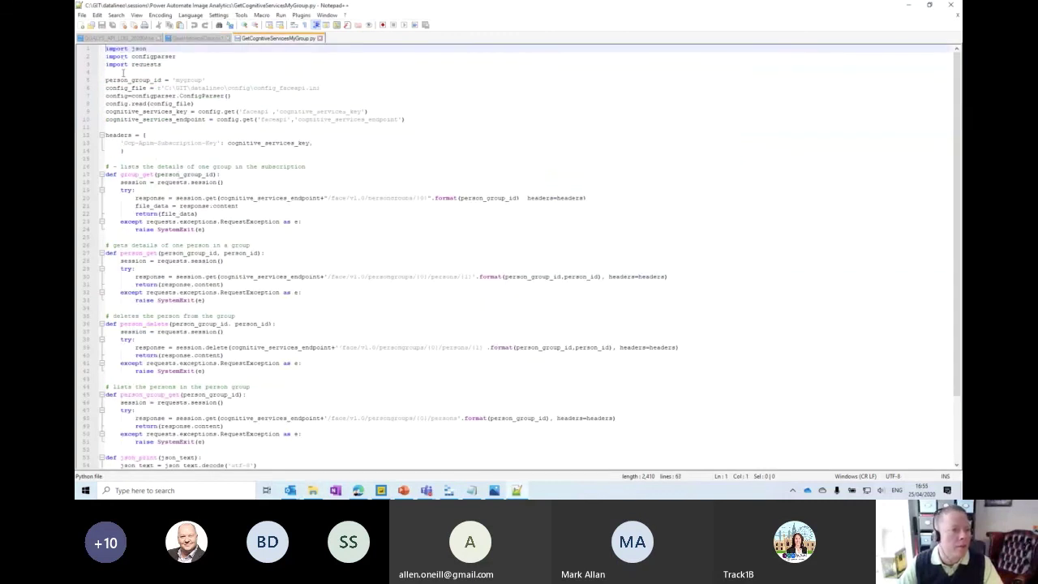
click(123, 72)
scroll(159, 166, down, 3)
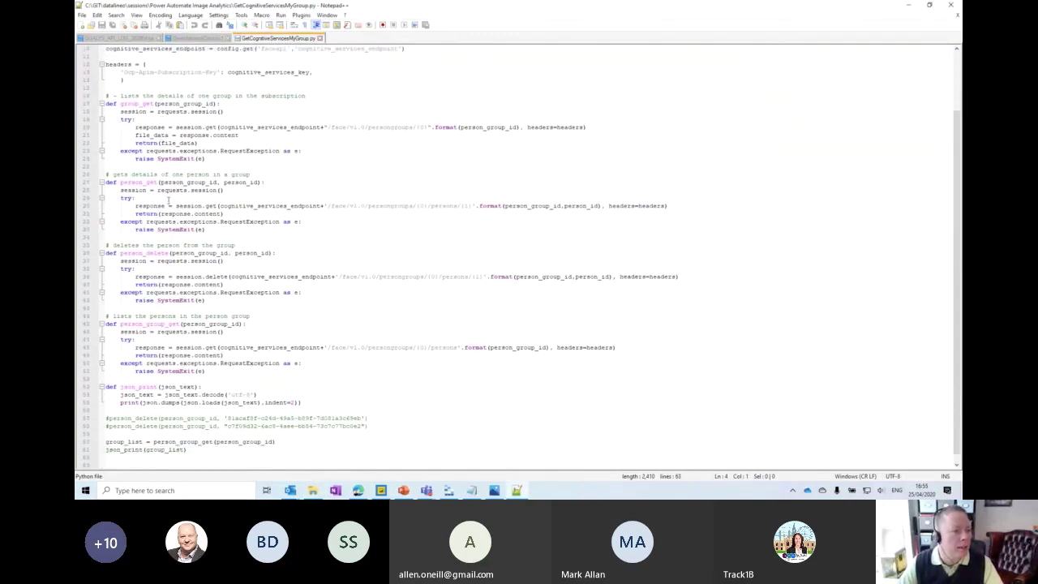
scroll(308, 253, up, 3)
click(313, 489)
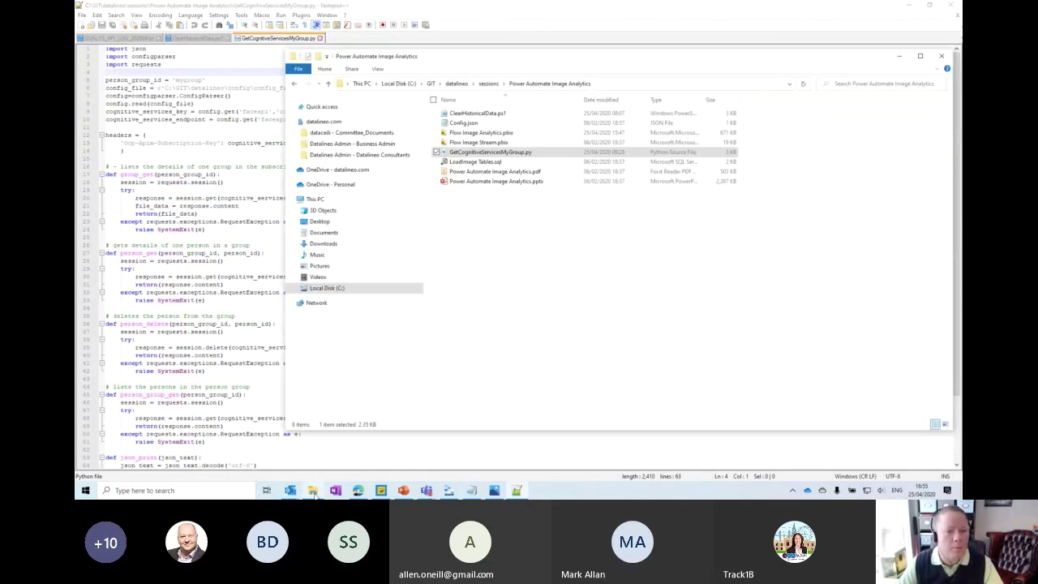
Step: Open LoadImage Tables.sql in Notepad++, minimize the editor, and select Power Automate Image Analytics.pdf
click(464, 162)
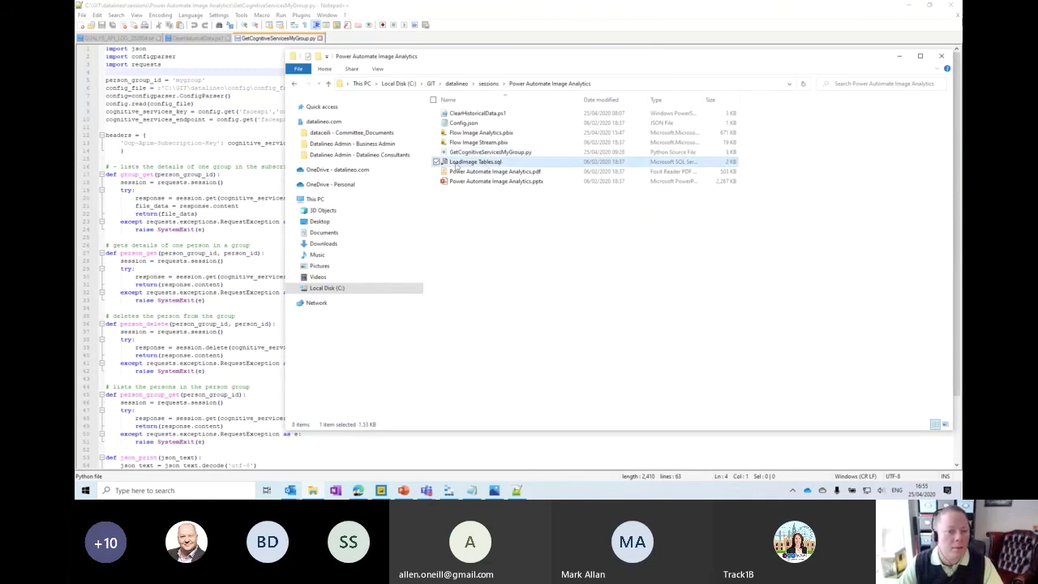
right_click(454, 162)
click(367, 232)
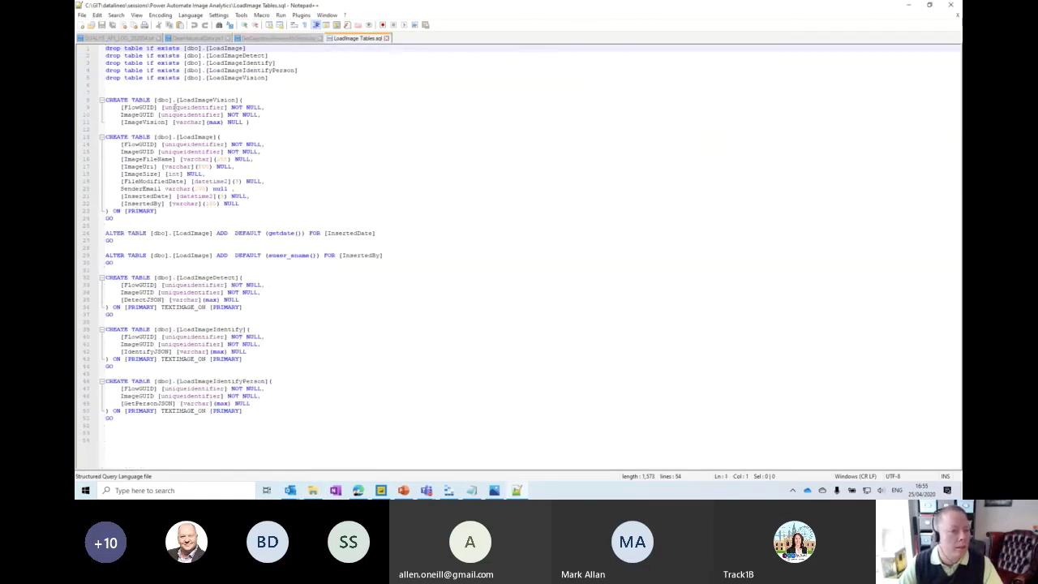
click(909, 5)
click(494, 180)
click(495, 171)
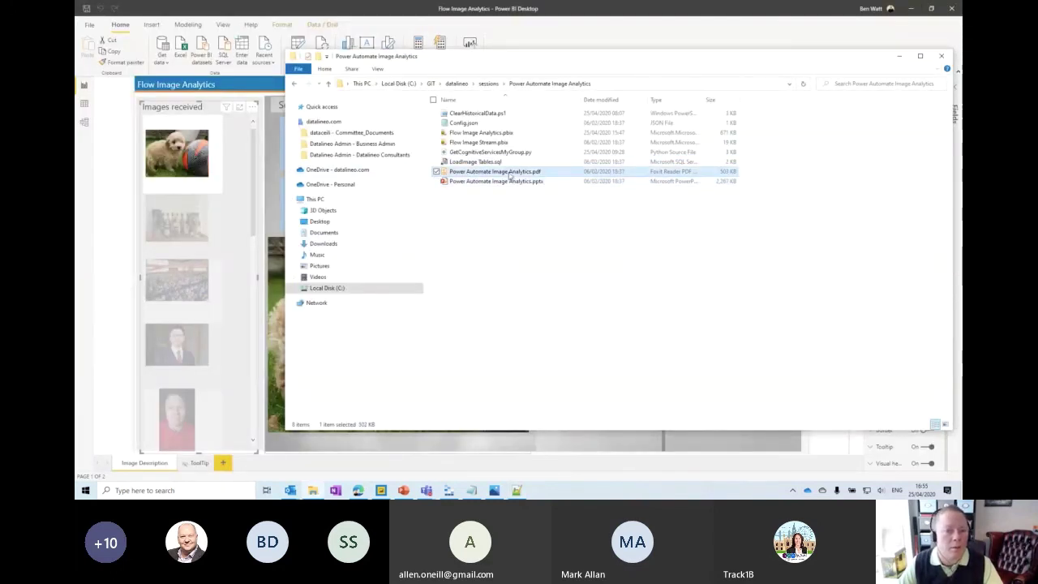
Step: Close the Power Automate Image Analytics folder window and switch back to PowerPoint's slide 6
click(489, 84)
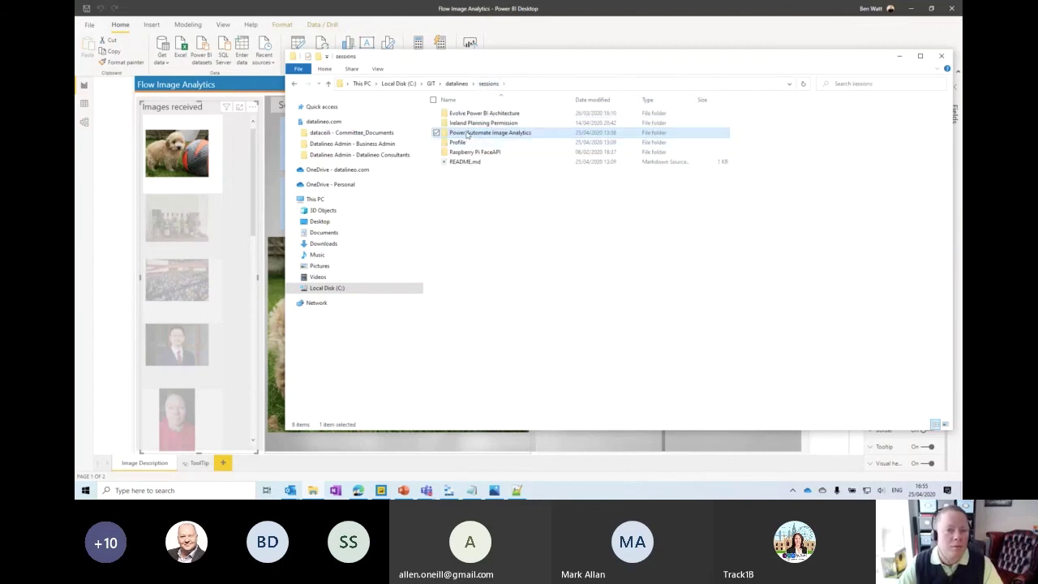
double_click(468, 133)
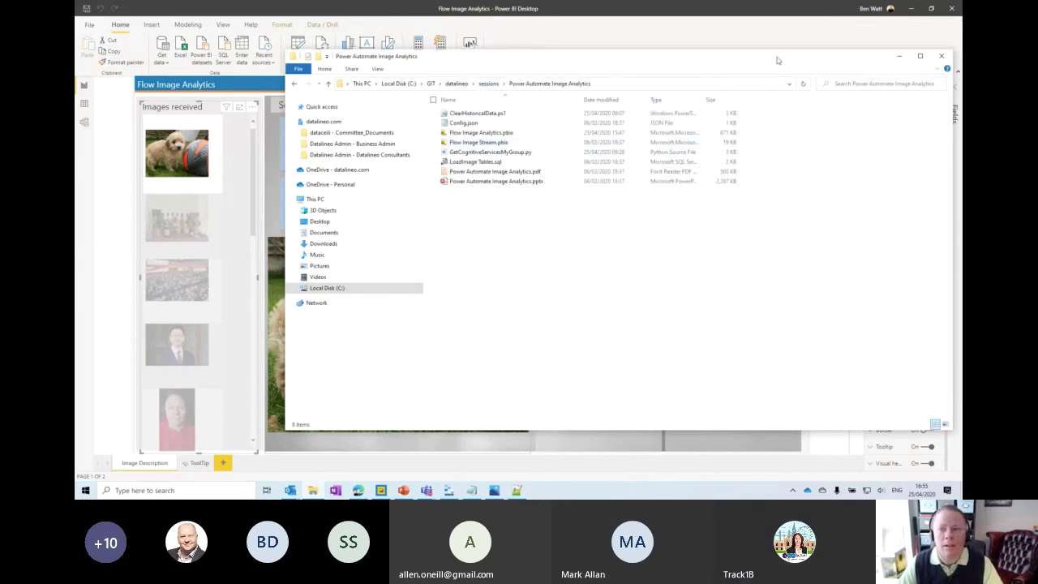
drag(776, 61, 651, 71)
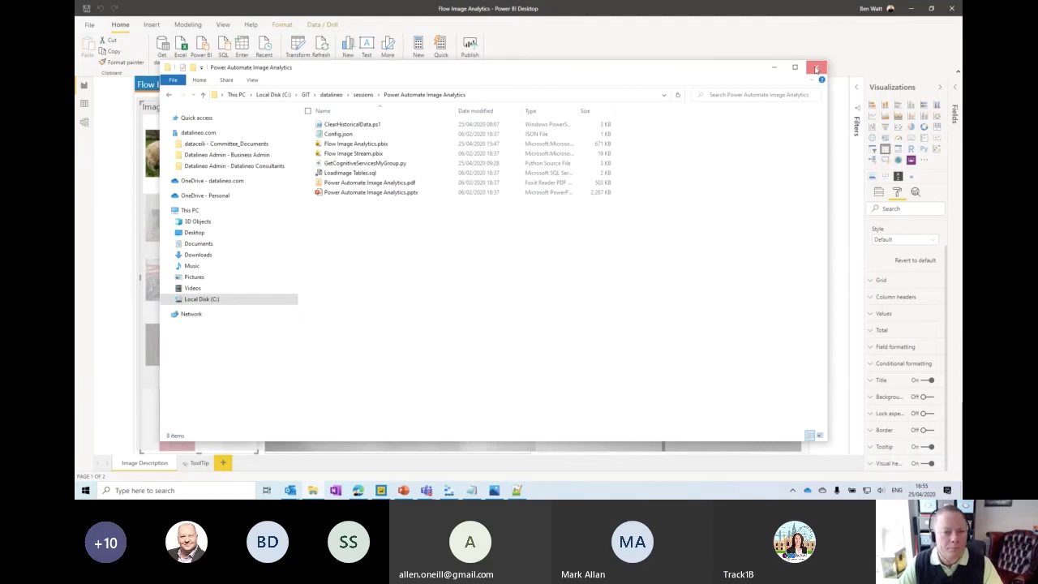
click(816, 69)
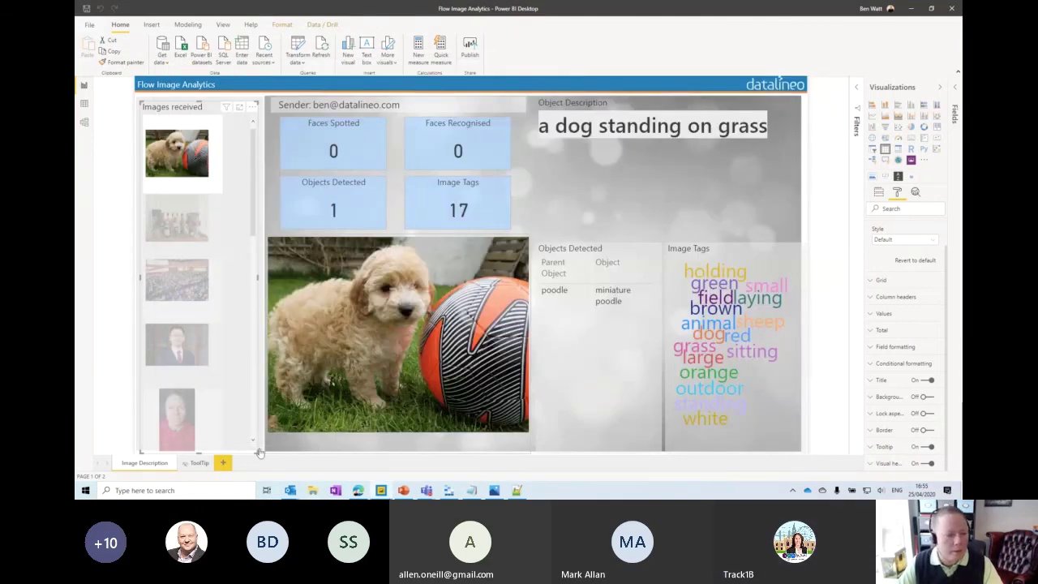
key(alt+Tab)
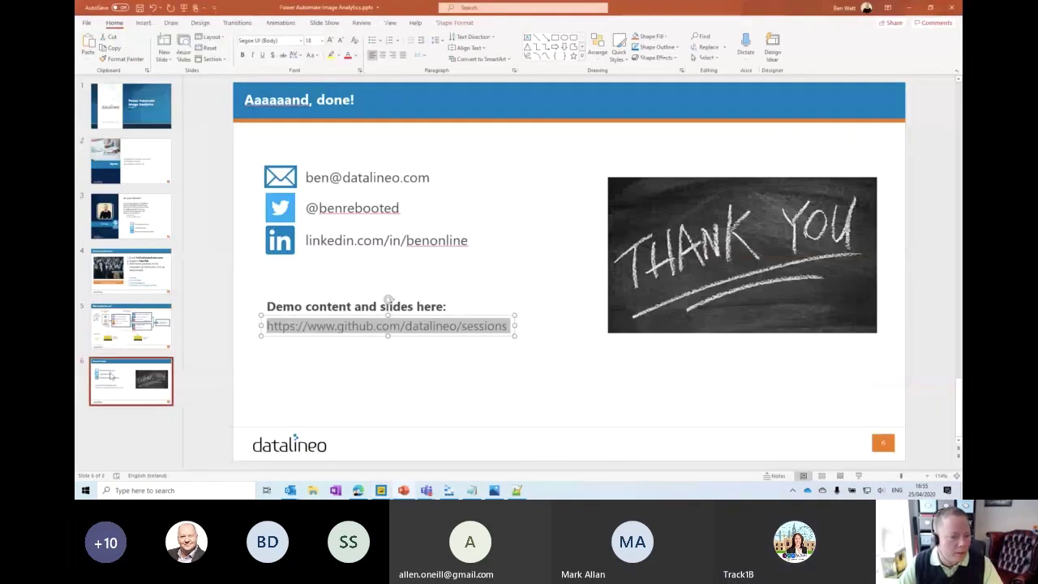